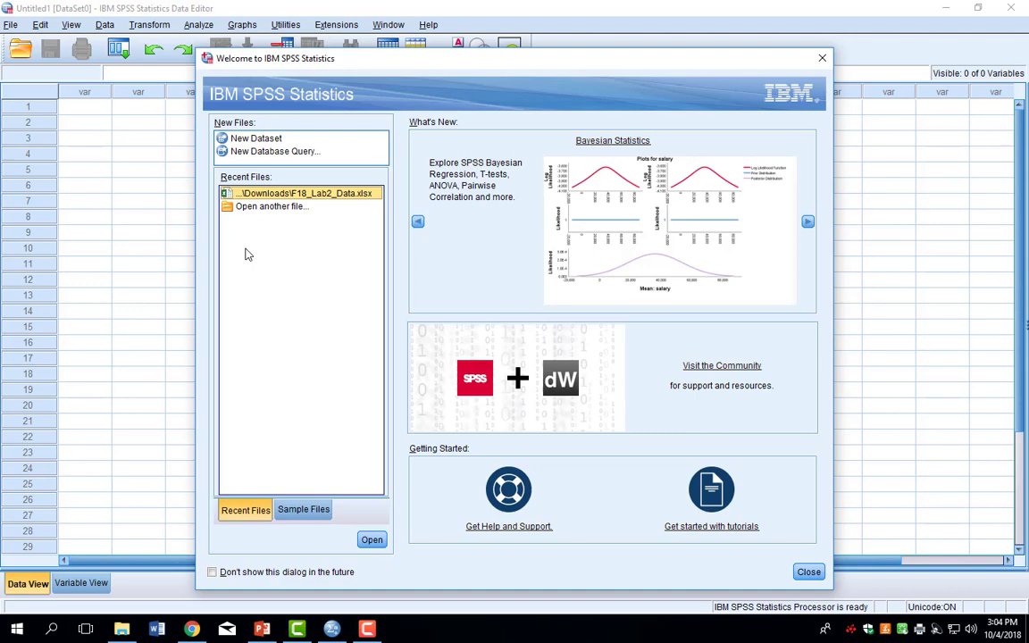
Step: Import DependentPractice.xlsx from Sheet1, listing All Files to find the workbook
double_click(265, 209)
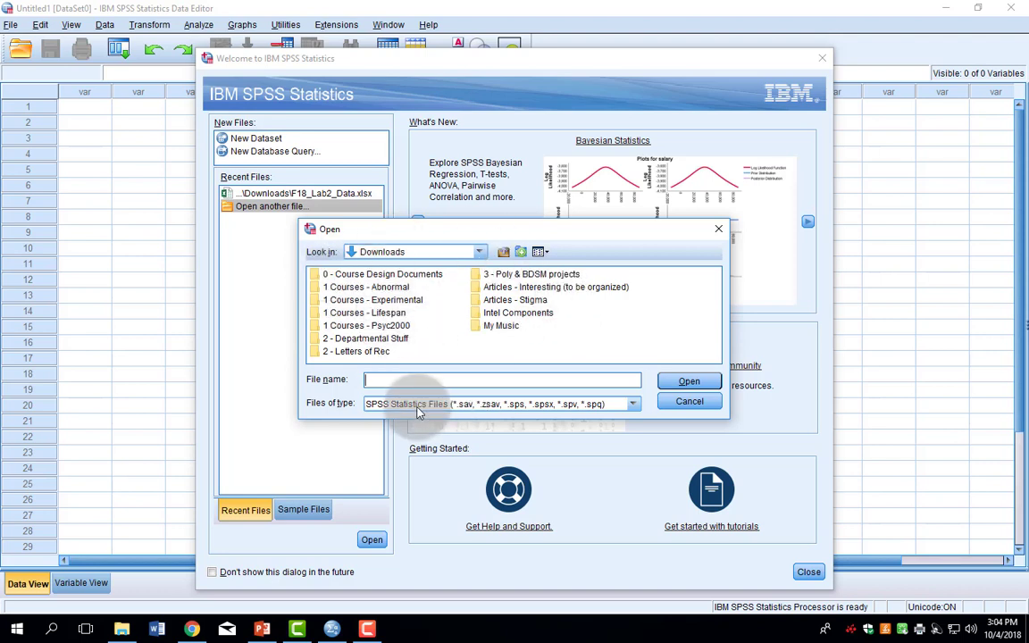
left_click(418, 410)
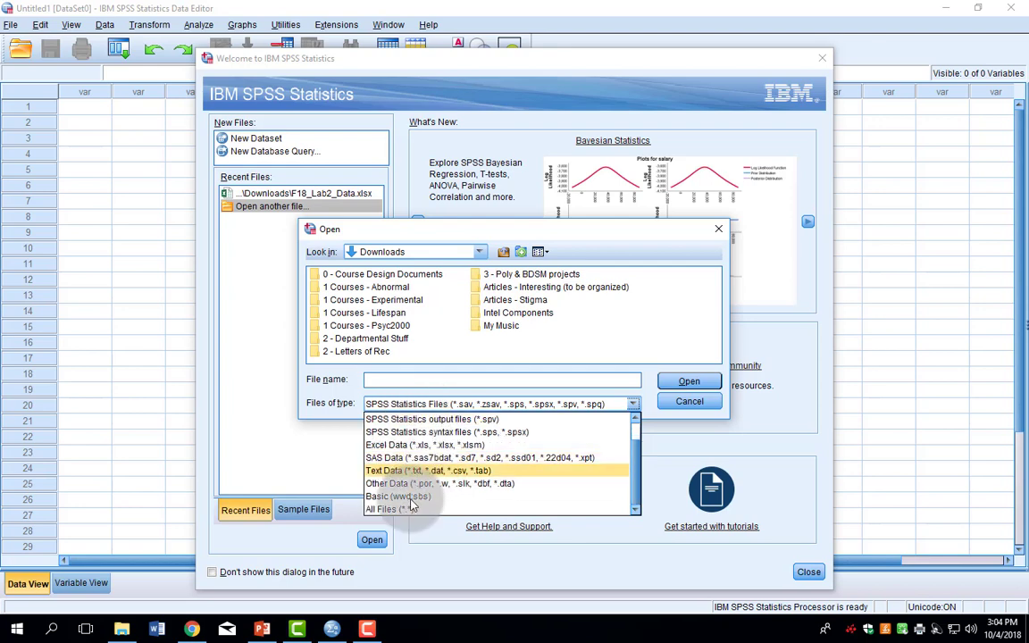
left_click(394, 511)
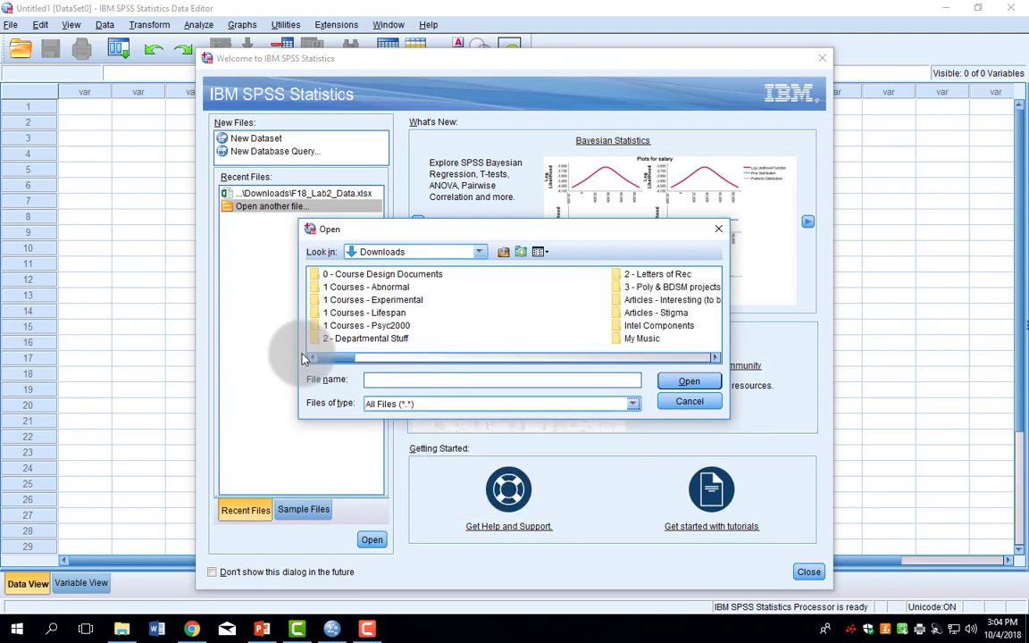
left_click_drag(345, 357, 502, 359)
left_click(482, 274)
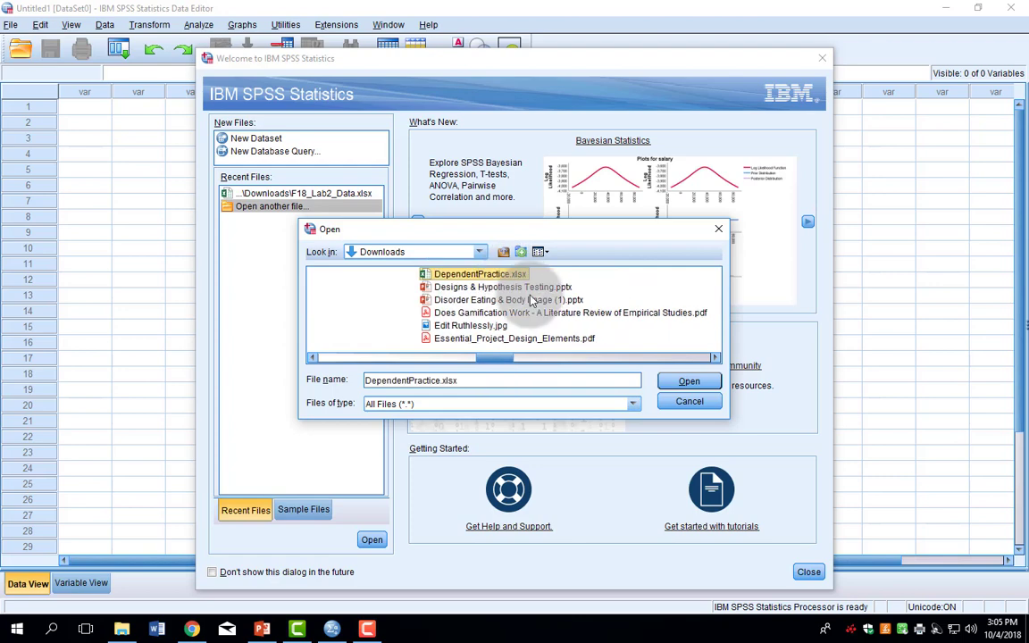
left_click(679, 382)
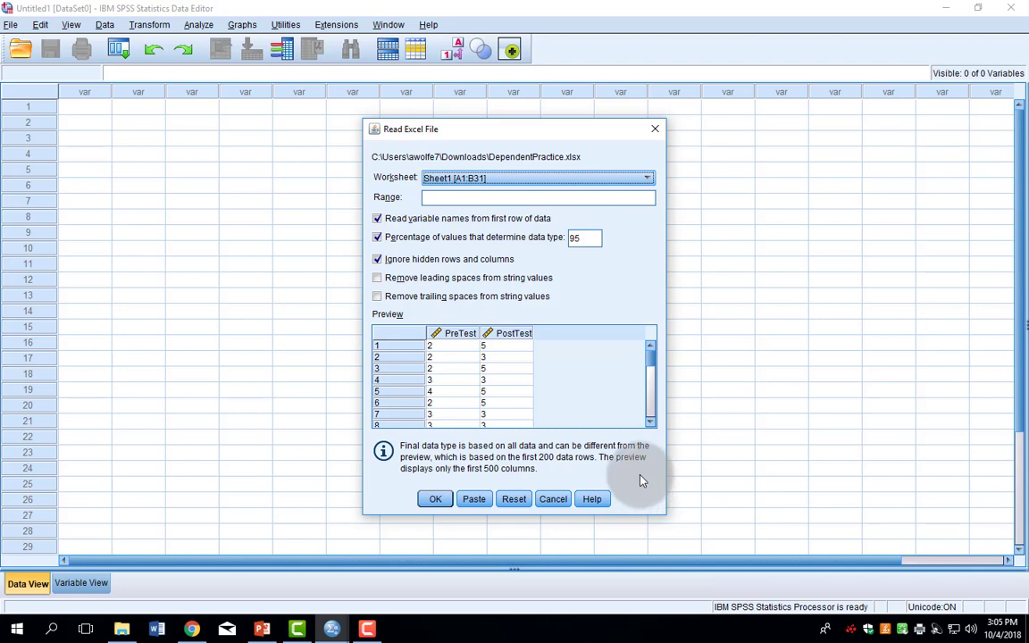
left_click(437, 501)
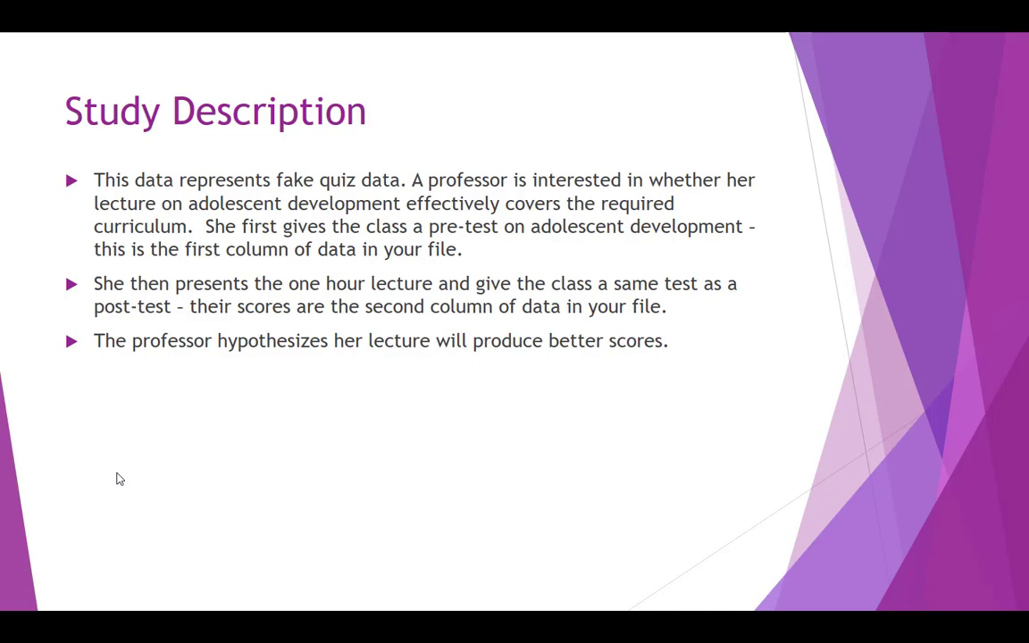
Step: Leave the slideshow and return to the SPSS Data Editor with Alt+Tab
key("alt+Tab")
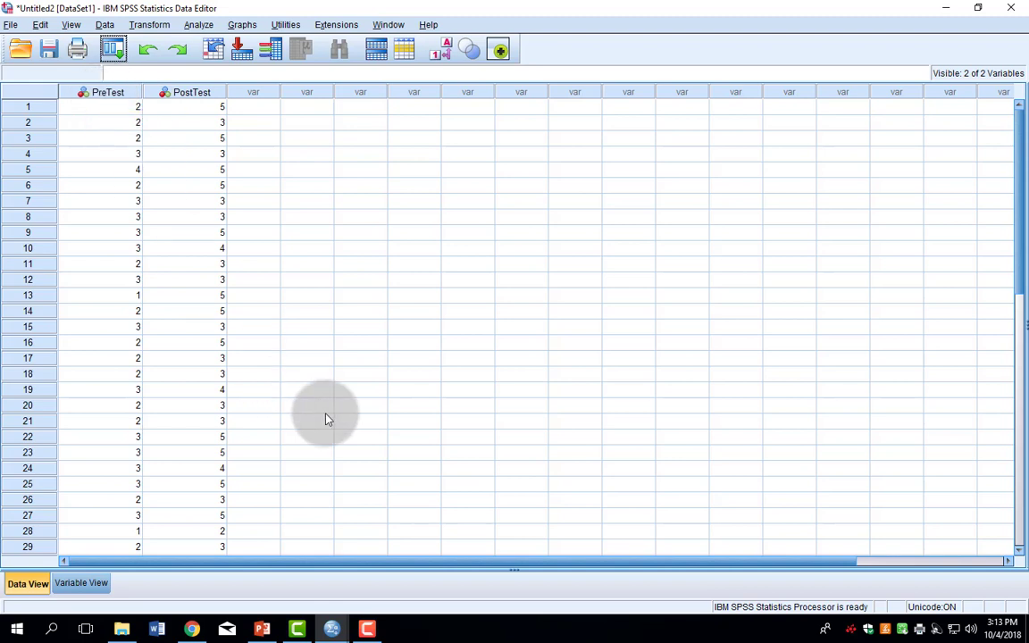
Step: In Variable View, change PreTest and PostTest from Nominal to Scale, then return to Data View
left_click(83, 584)
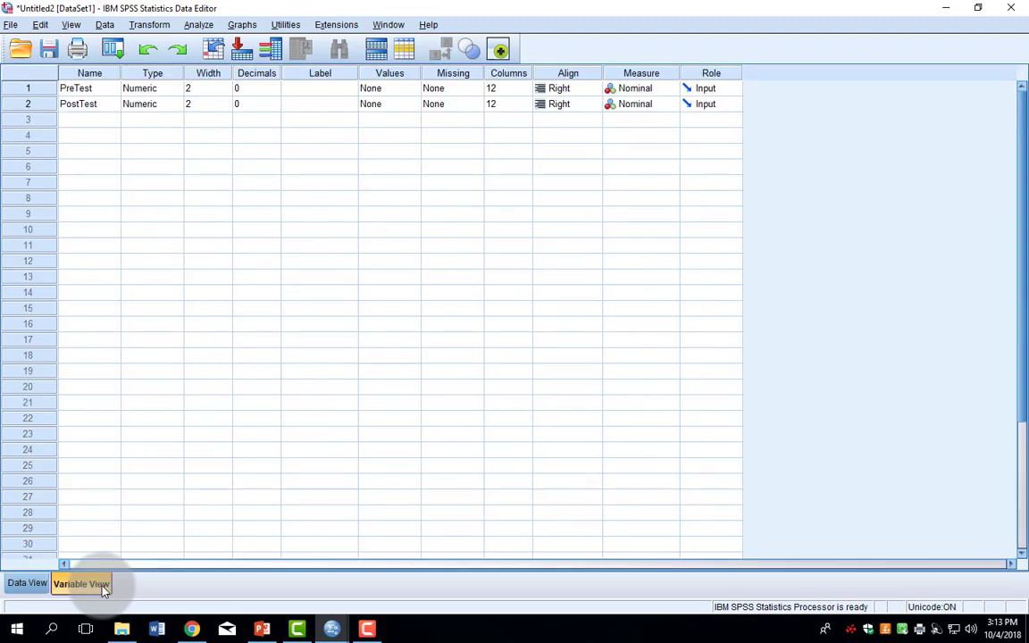
left_click(636, 90)
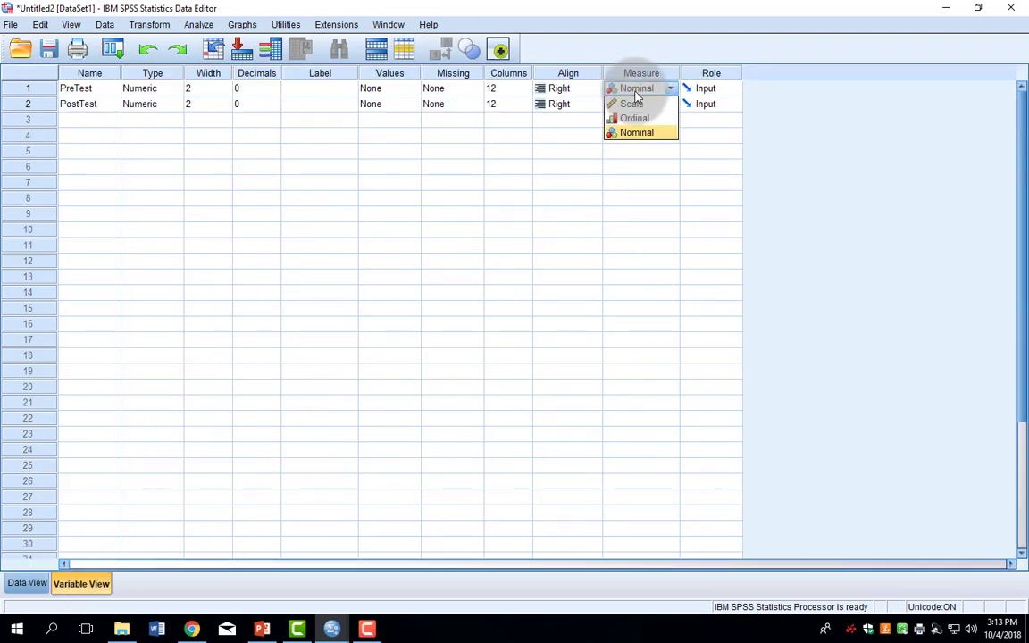
left_click(636, 104)
left_click(636, 104)
left_click(634, 119)
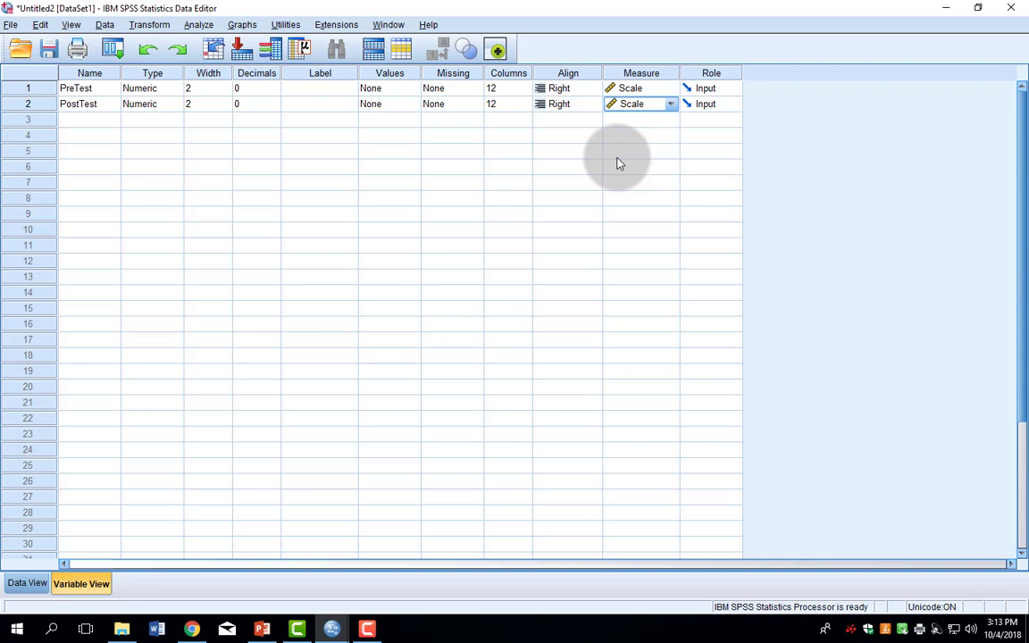
left_click(26, 587)
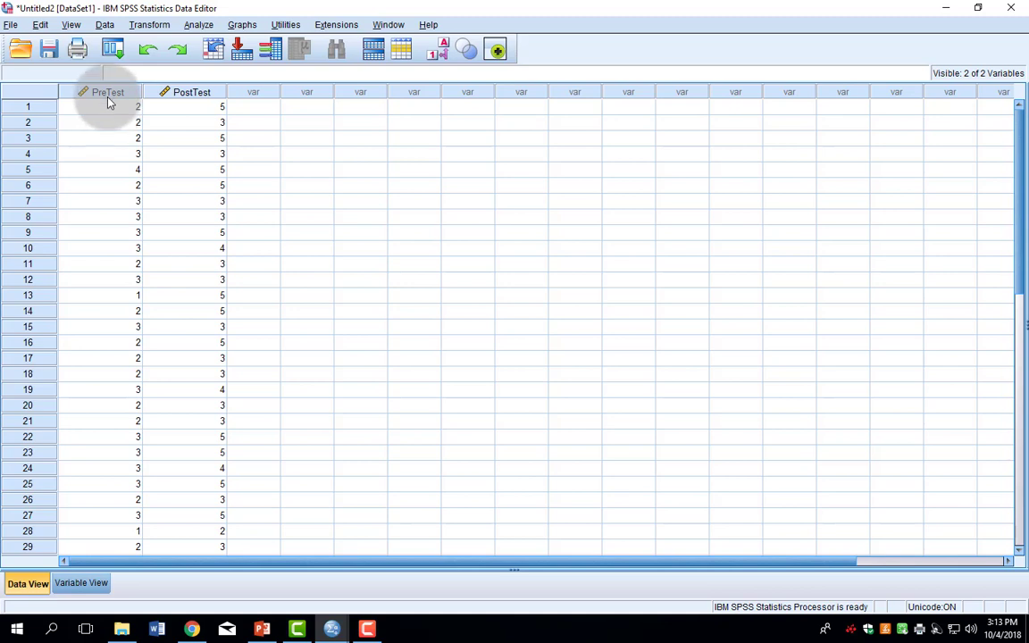
Step: Go to Analyze > Compare Means to reach the Paired-Samples T Test
mouse_move(109, 100)
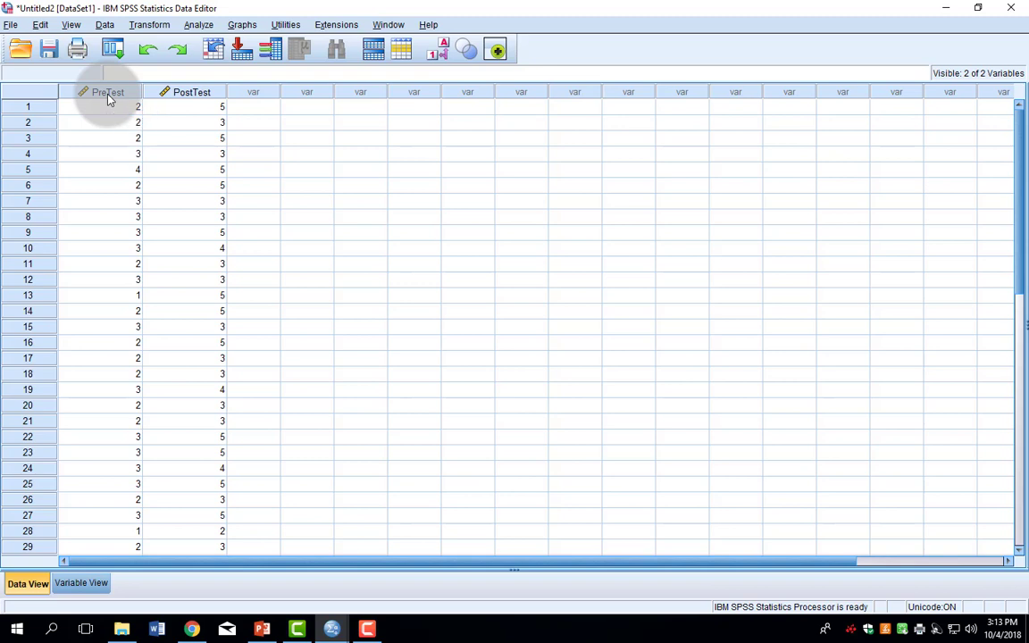
left_click(202, 26)
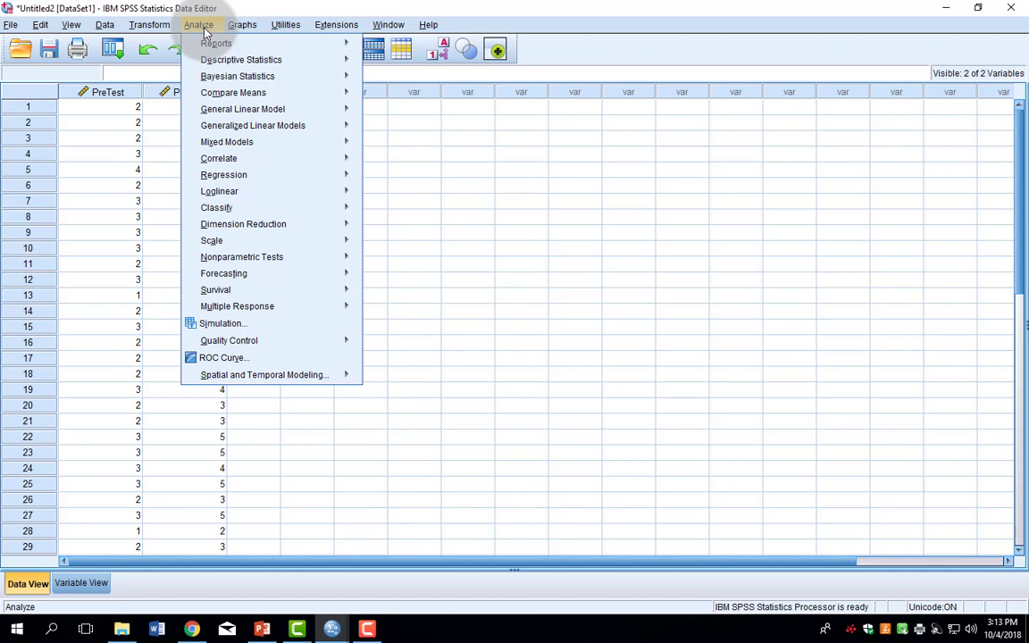
mouse_move(221, 96)
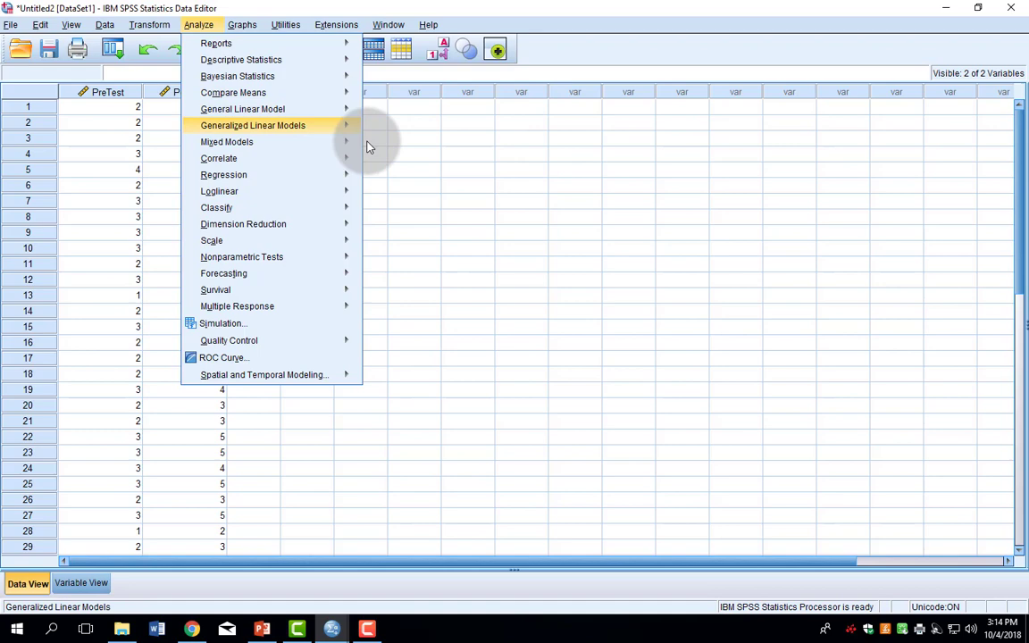
Step: Start a Paired-Samples T Test and set pair 1 as PreTest with PostTest
mouse_move(287, 112)
mouse_move(256, 92)
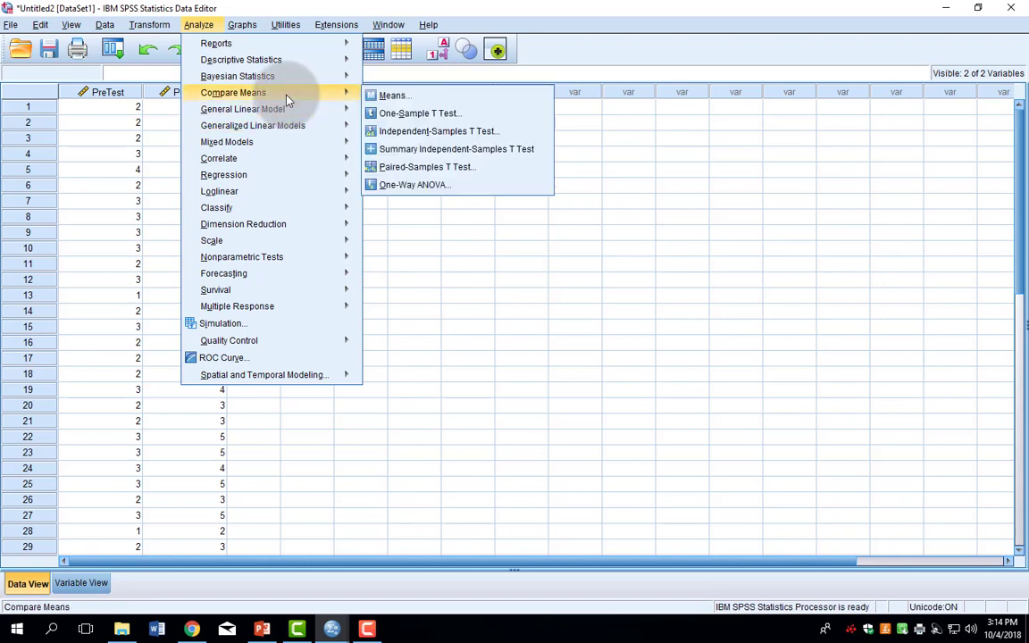
left_click(408, 168)
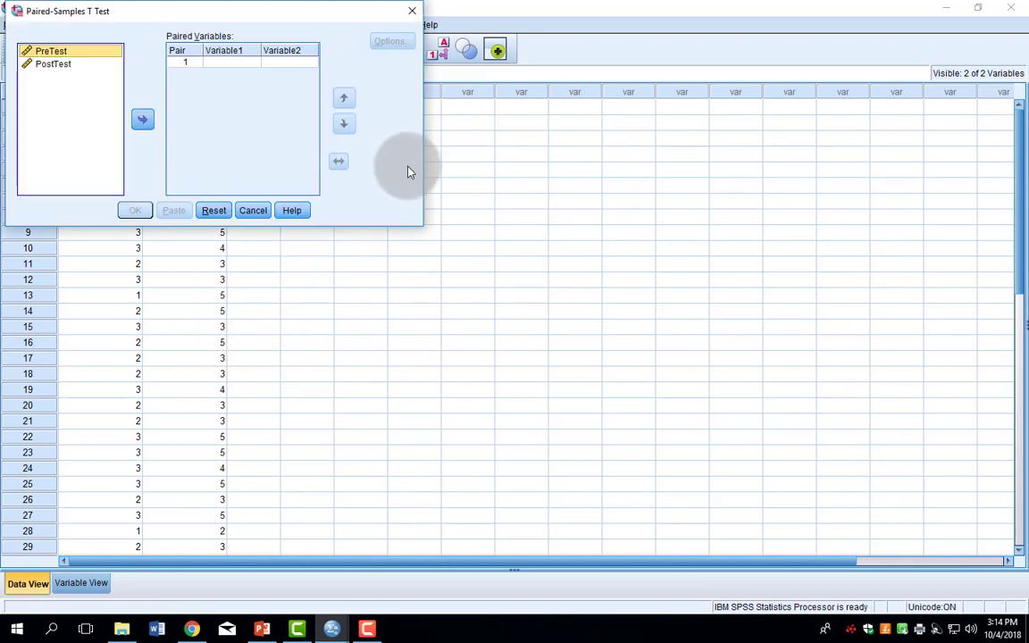
left_click_drag(204, 14, 452, 207)
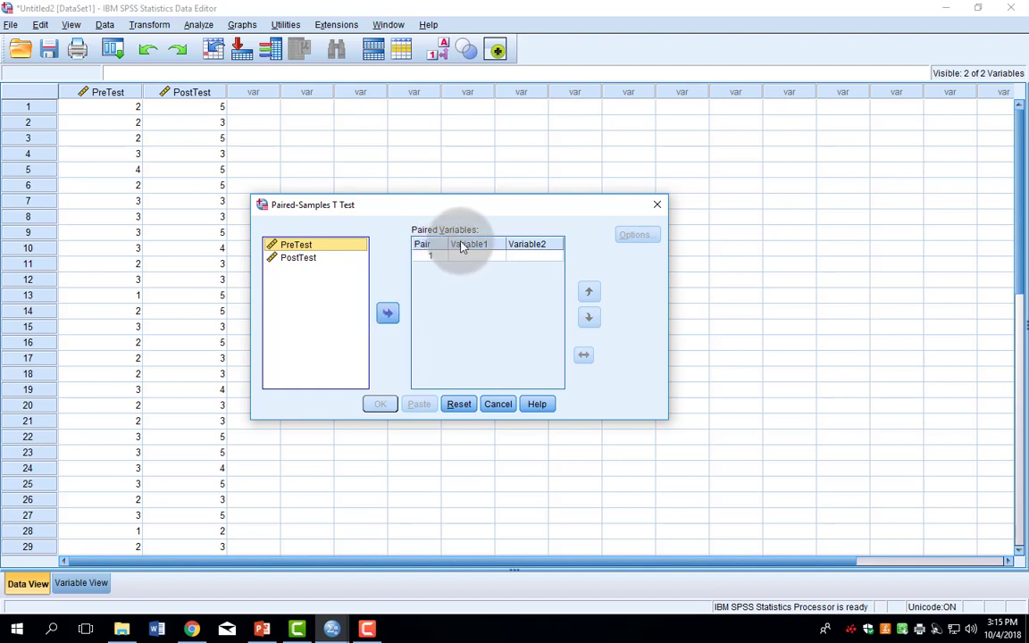
left_click(387, 313)
left_click(299, 258)
left_click(387, 313)
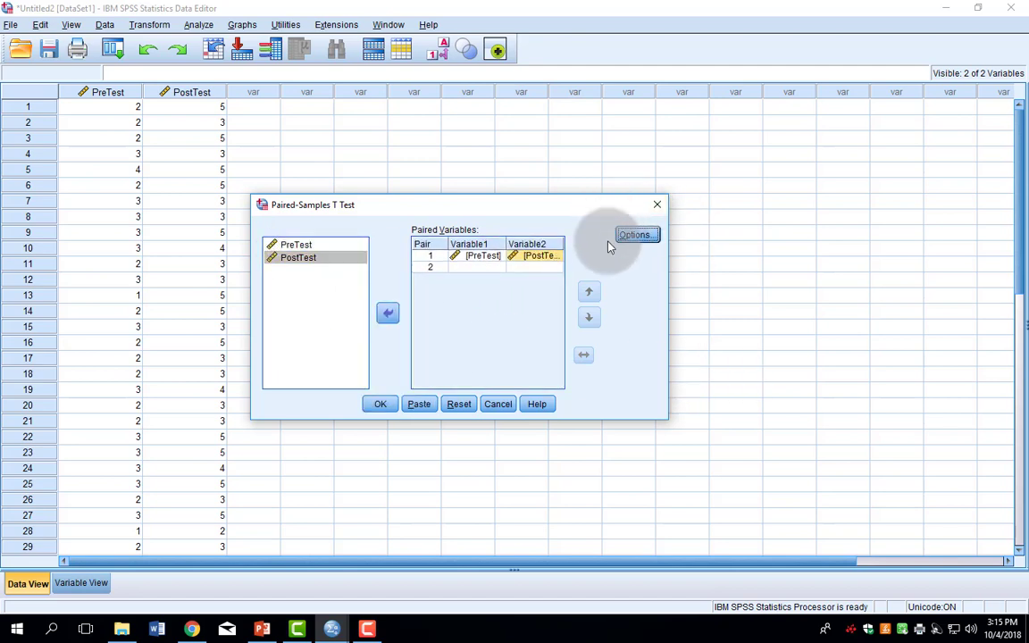
Step: Leave the Options at a 95% confidence interval and run the test
left_click(636, 235)
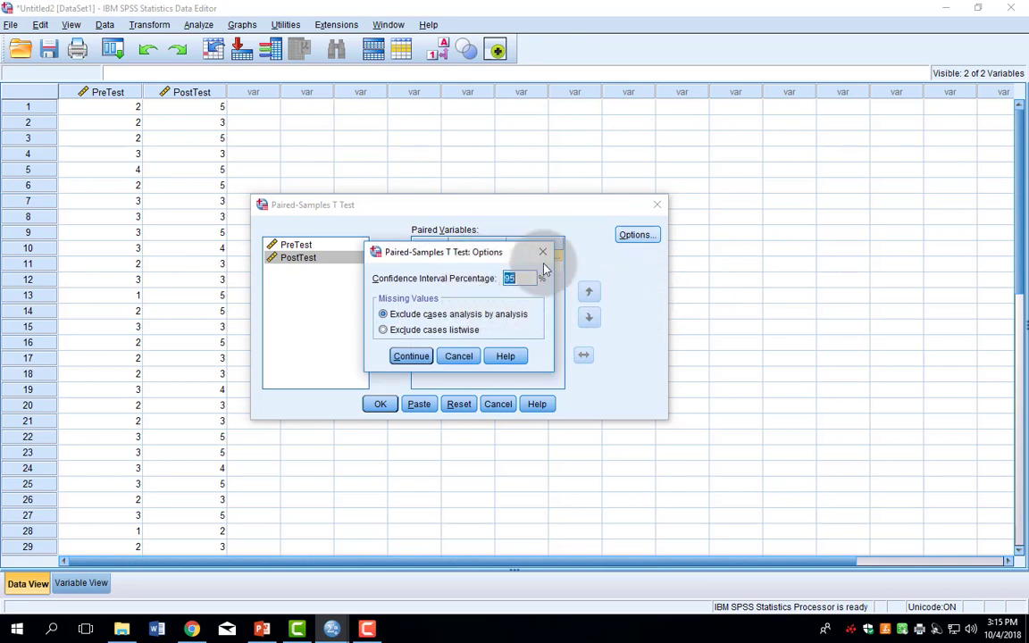
left_click(414, 357)
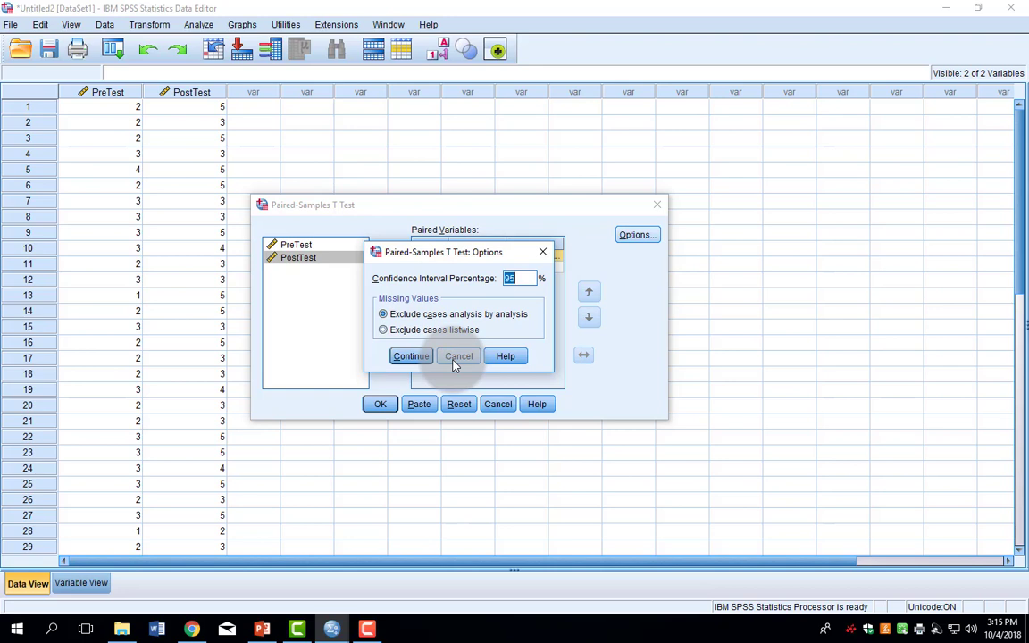
left_click(465, 356)
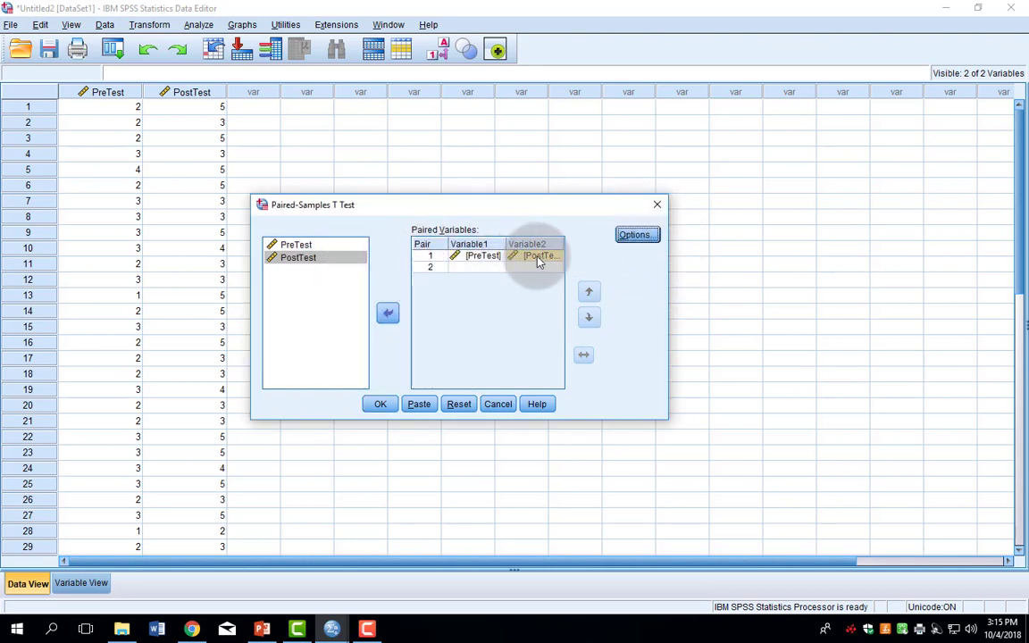
left_click(380, 405)
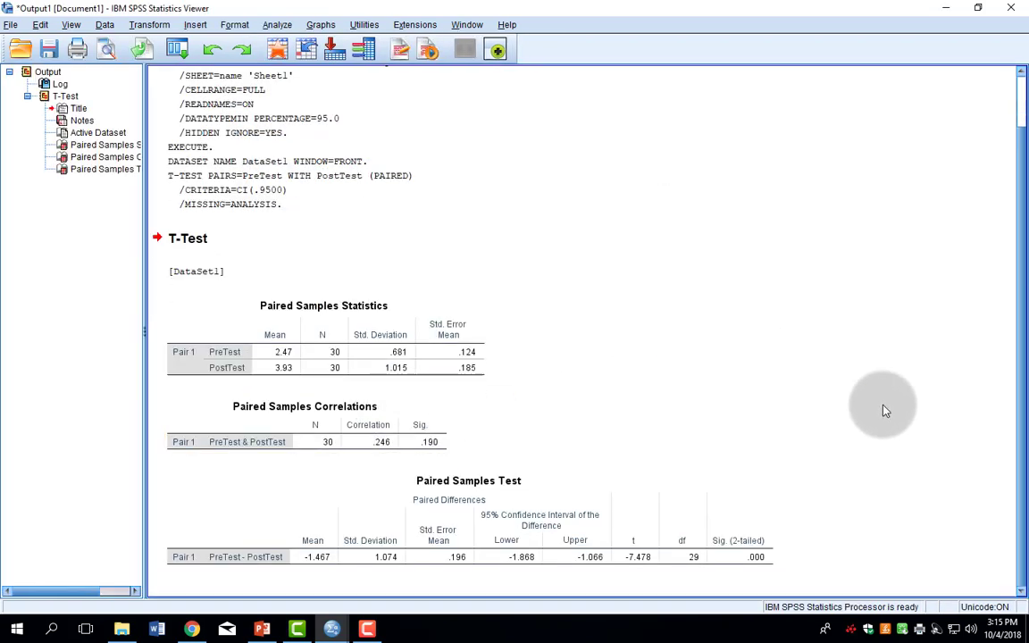
left_click(275, 332)
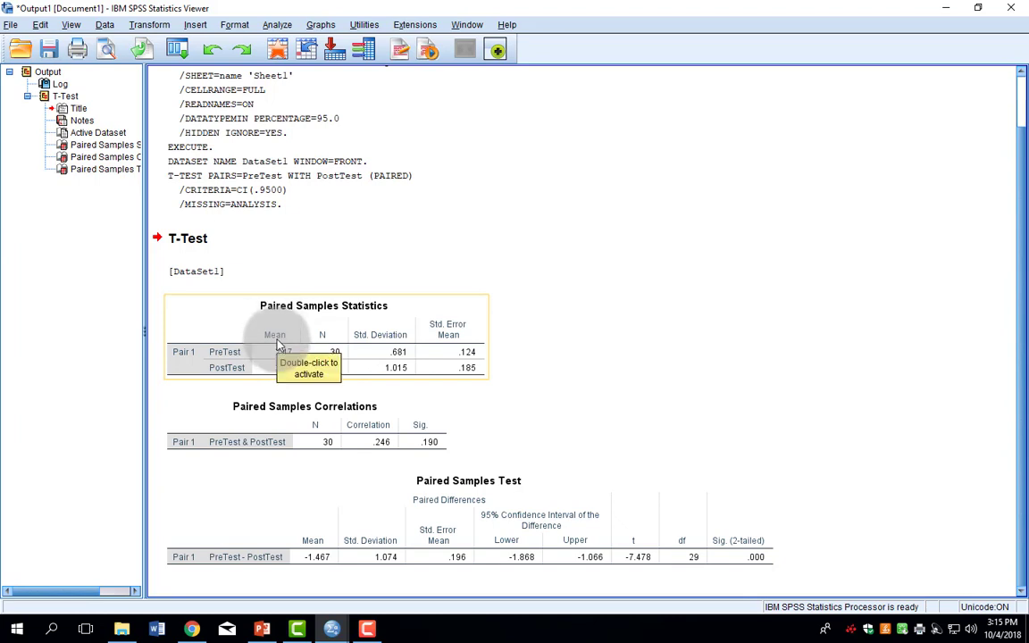
left_click(325, 374)
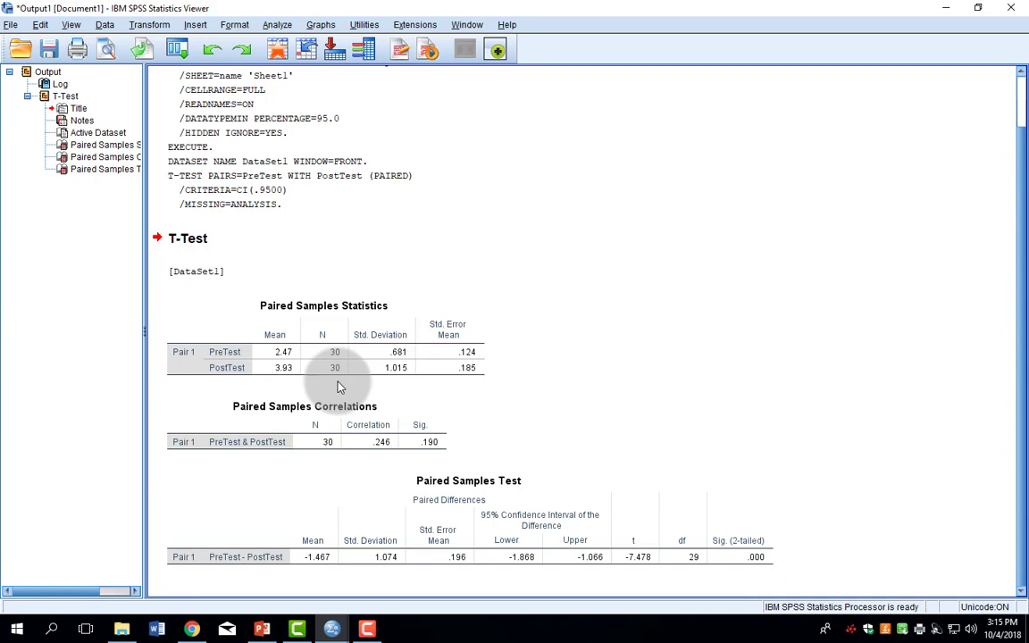
left_click(388, 409)
left_click(394, 392)
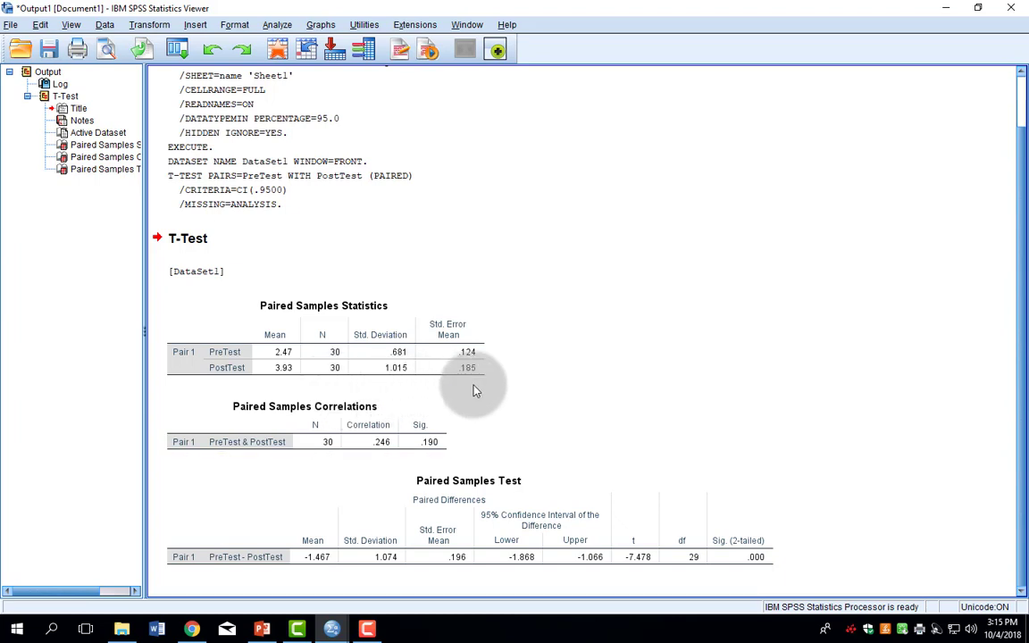
left_click(322, 429)
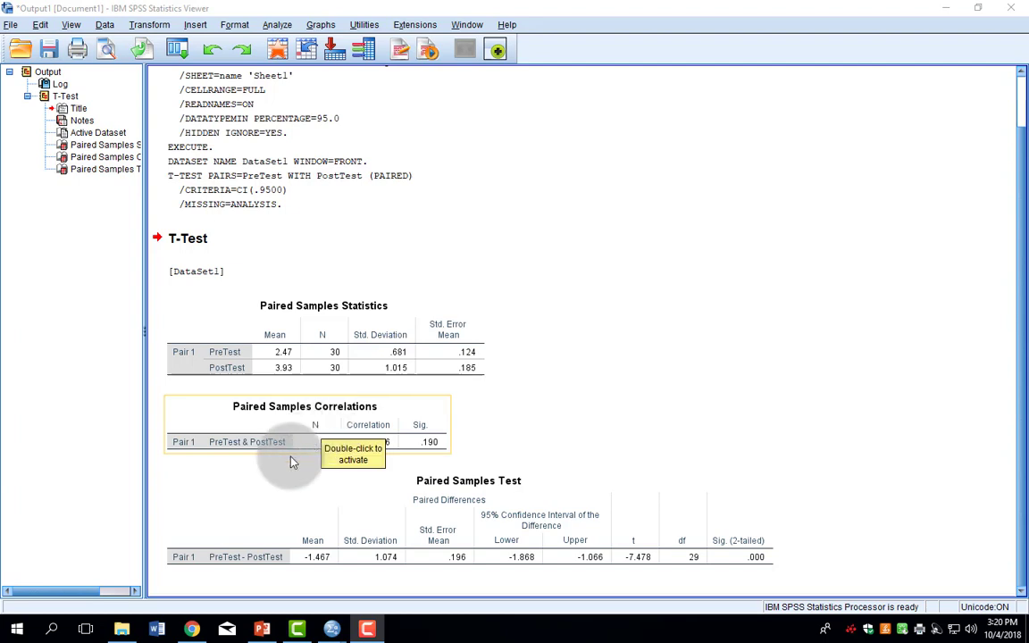
left_click(248, 468)
left_click(153, 451)
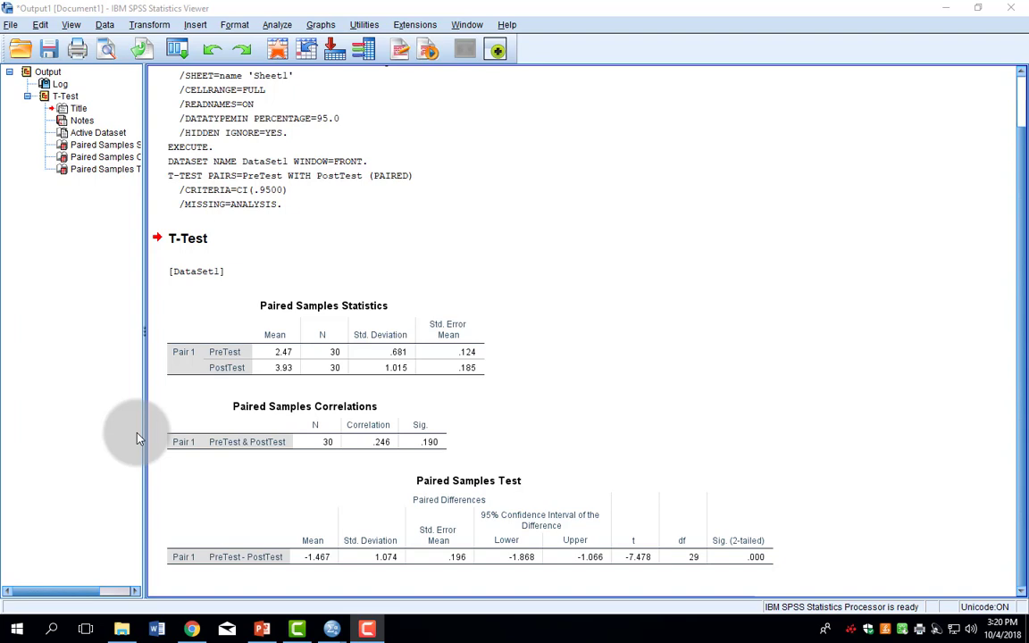
left_click(266, 451)
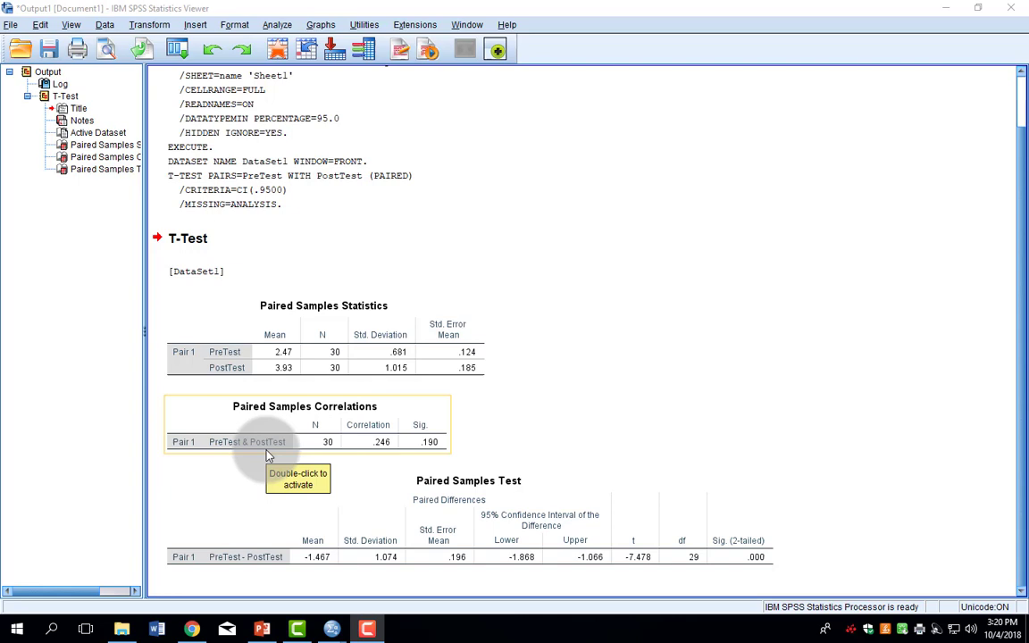
left_click(489, 447)
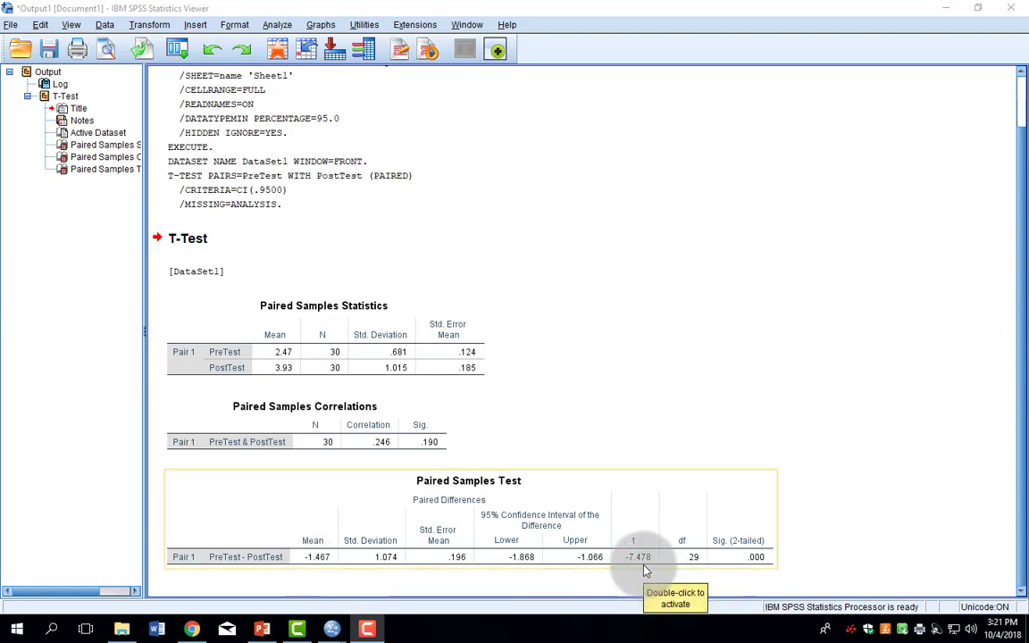
Step: Return to the data and start Analyze > Compare Means > Paired-Samples T Test again
mouse_move(331, 629)
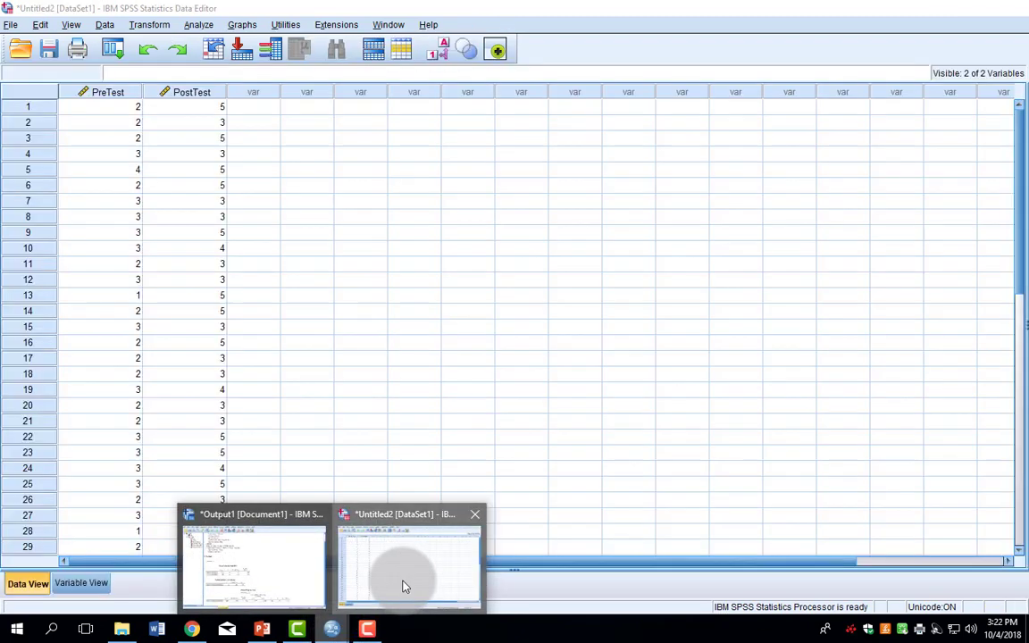
left_click(403, 586)
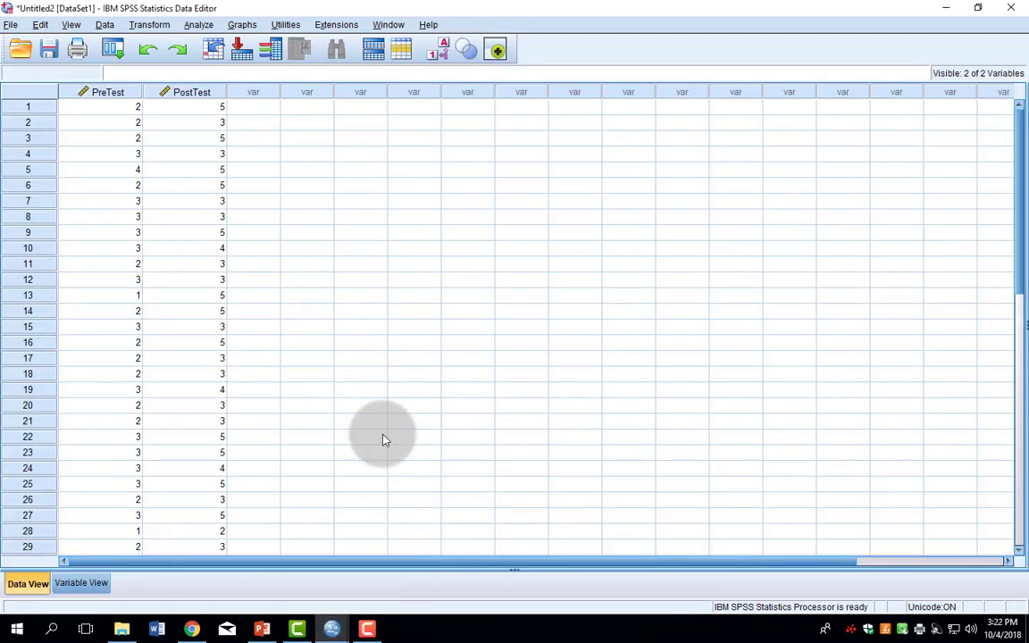
left_click(198, 24)
mouse_move(337, 93)
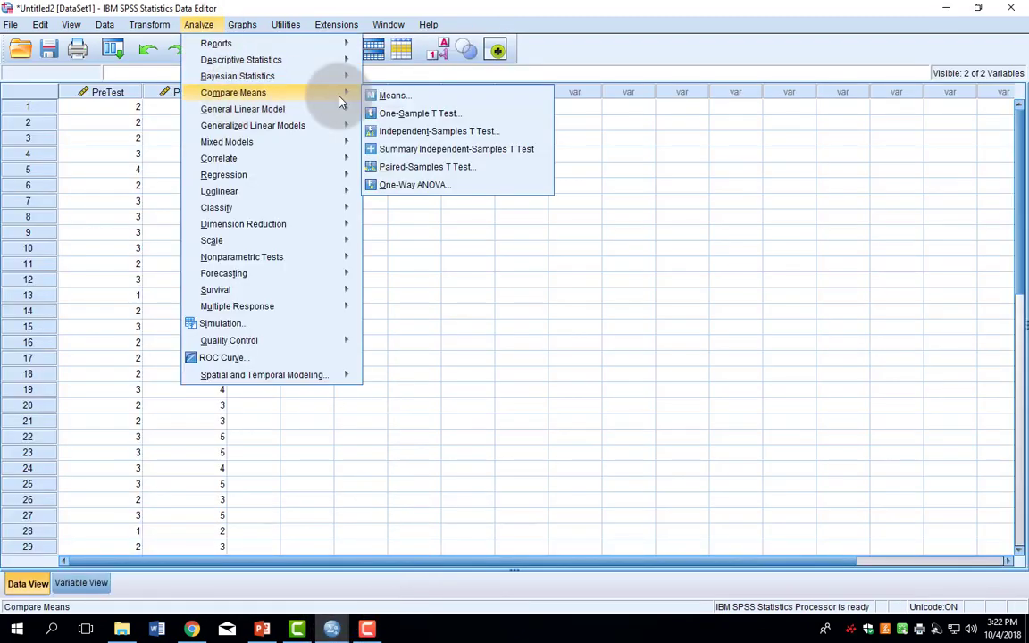
left_click(414, 165)
Step: Rebuild pair 1 as PostTest first and PreTest second, then run the test
left_click(291, 61)
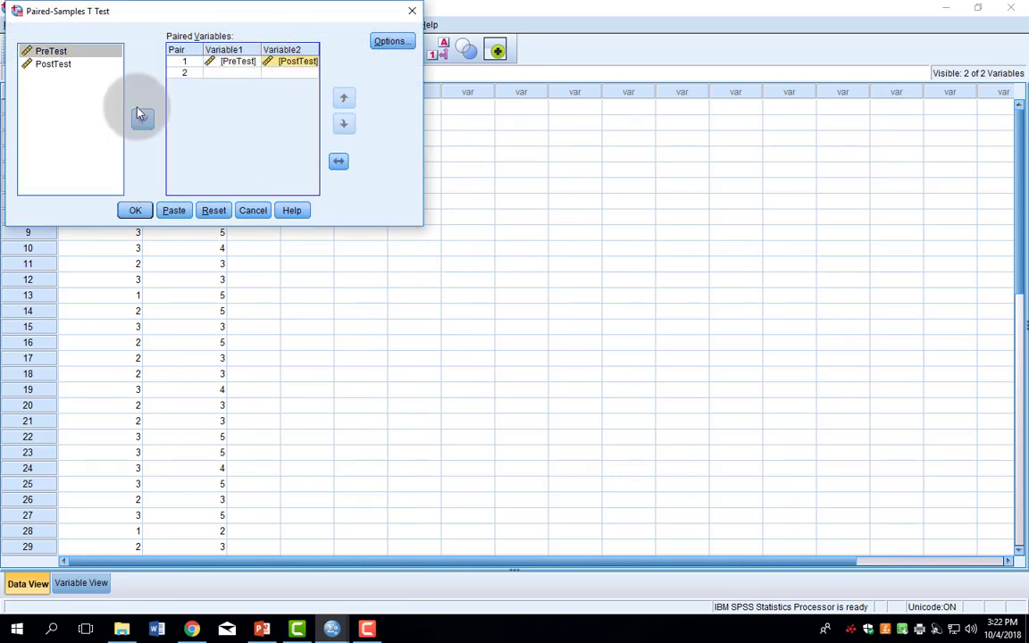
left_click(142, 119)
left_click(243, 62)
left_click(142, 119)
left_click(63, 63)
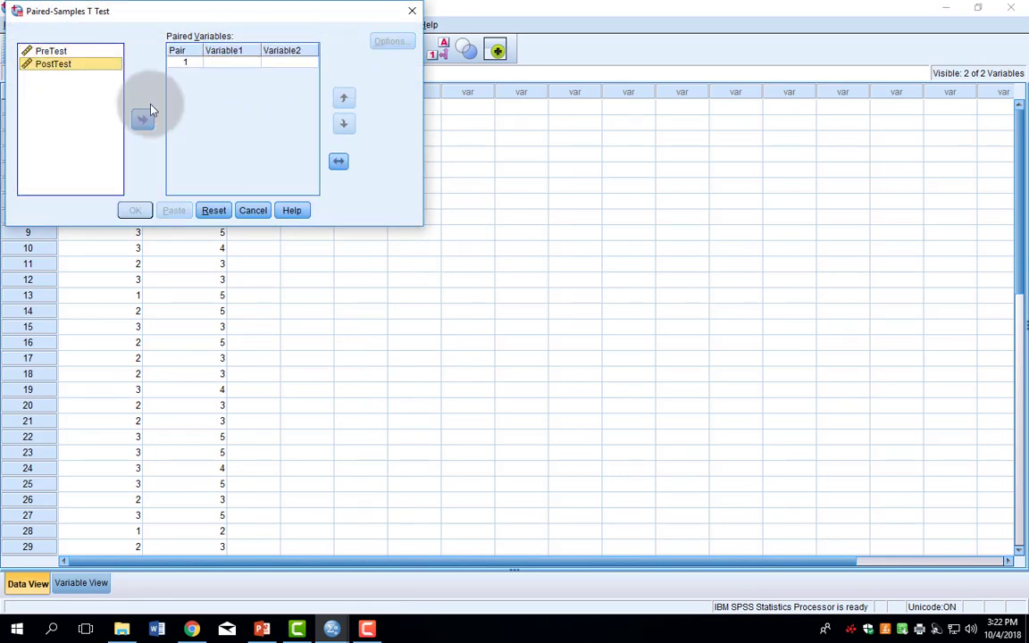
left_click(142, 119)
left_click(51, 51)
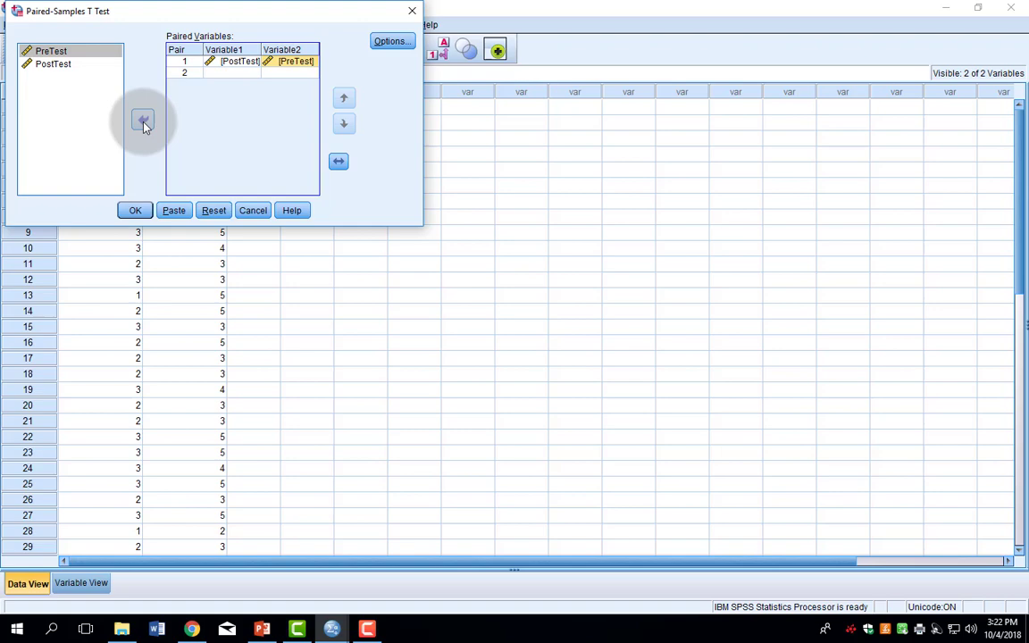
left_click(135, 210)
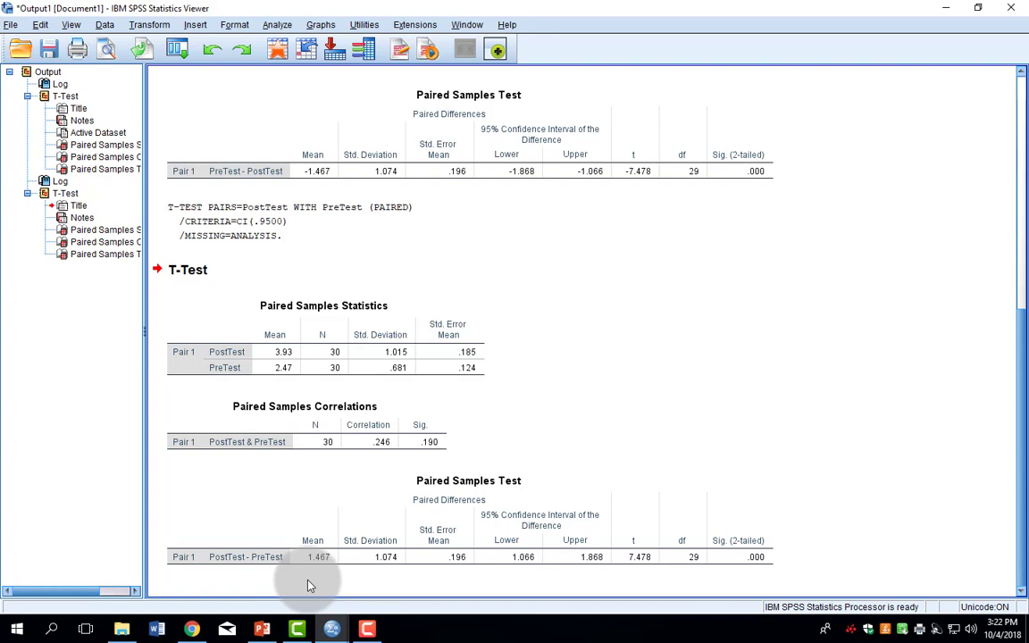
scroll(357, 465, "up", 3)
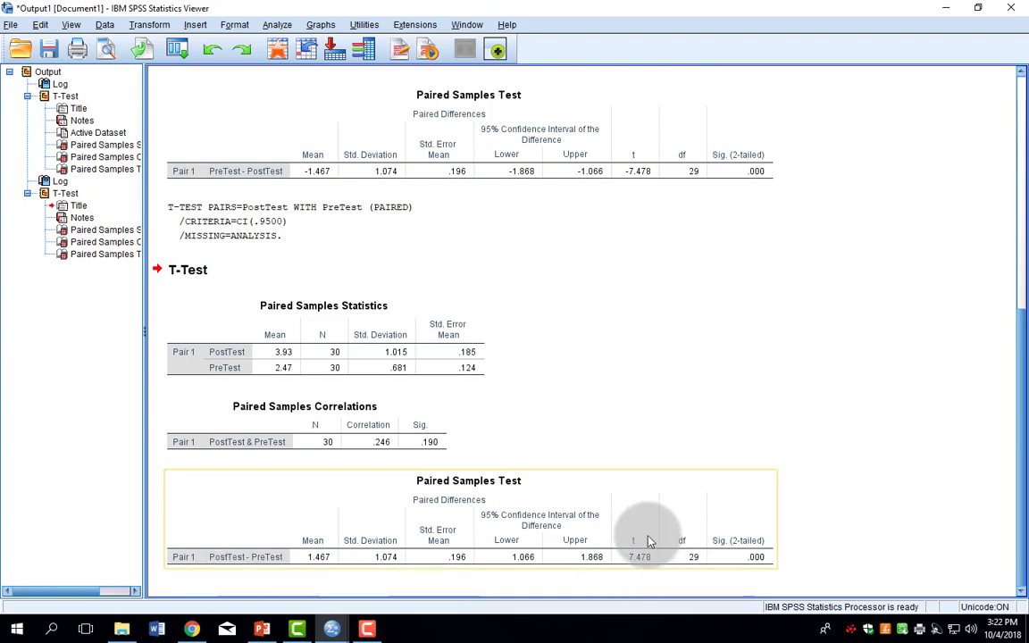
left_click(819, 545)
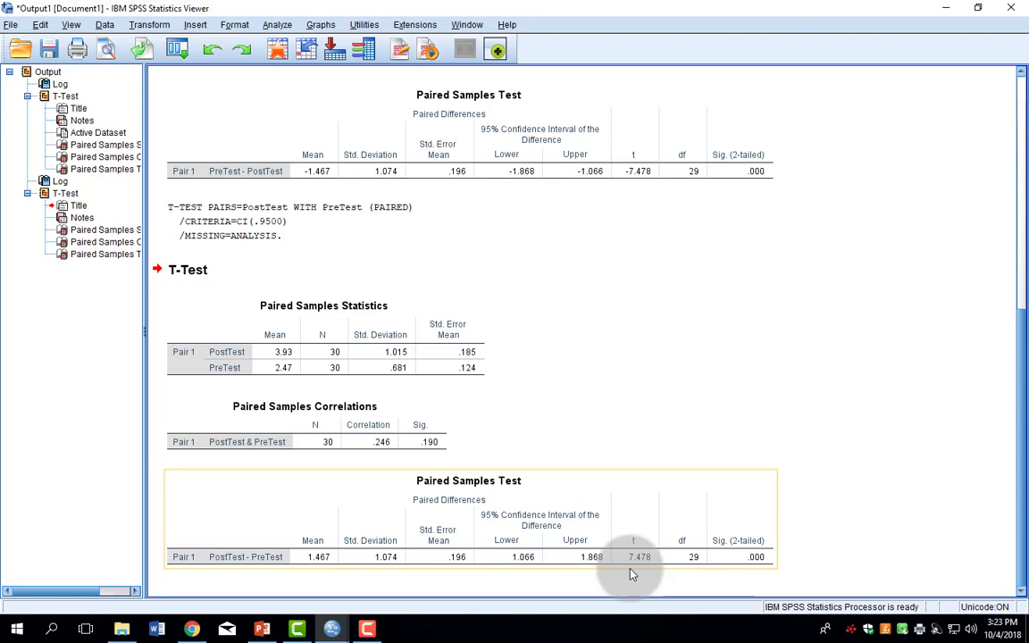
key("alt+Tab")
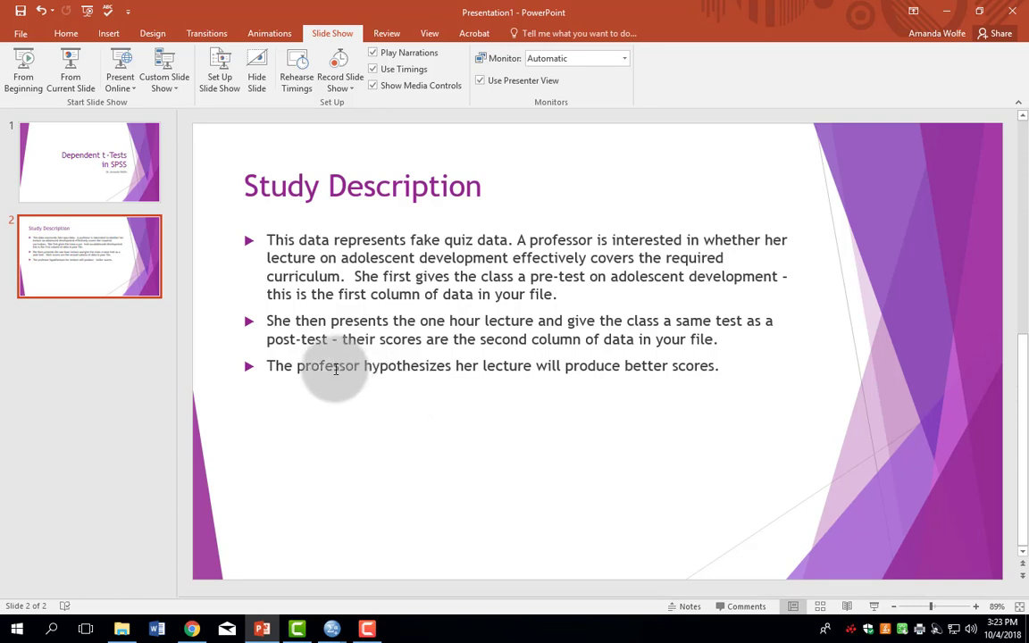
left_click_drag(268, 367, 710, 367)
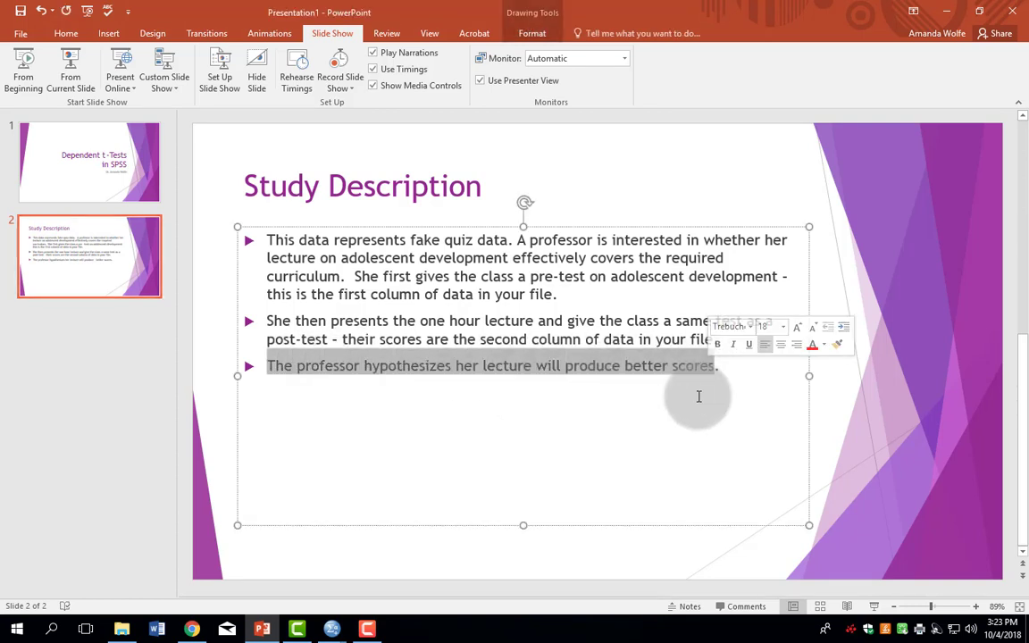
left_click(633, 366)
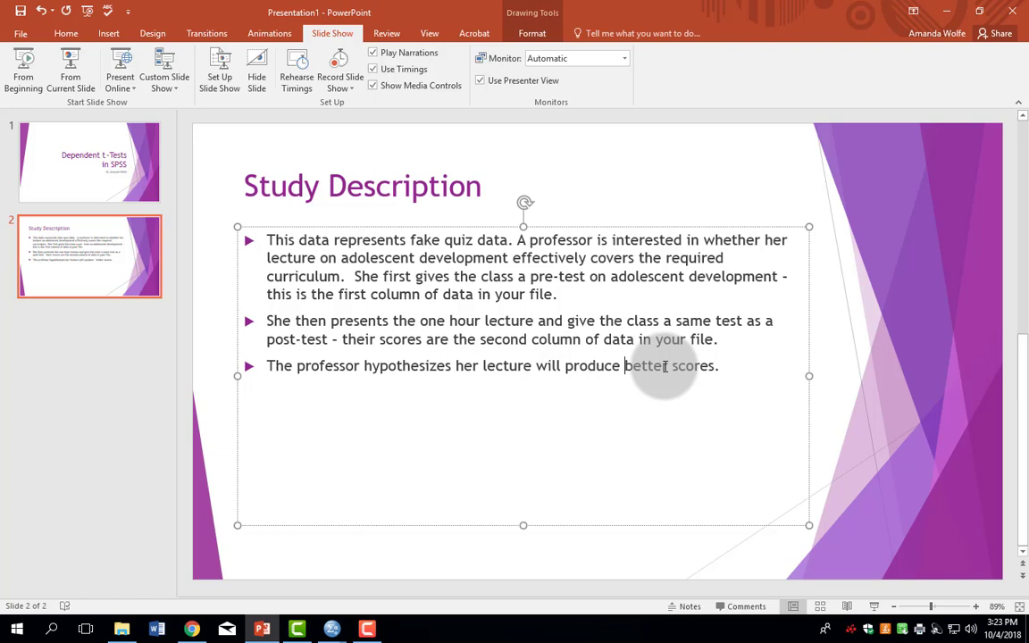
key("End")
key("Return")
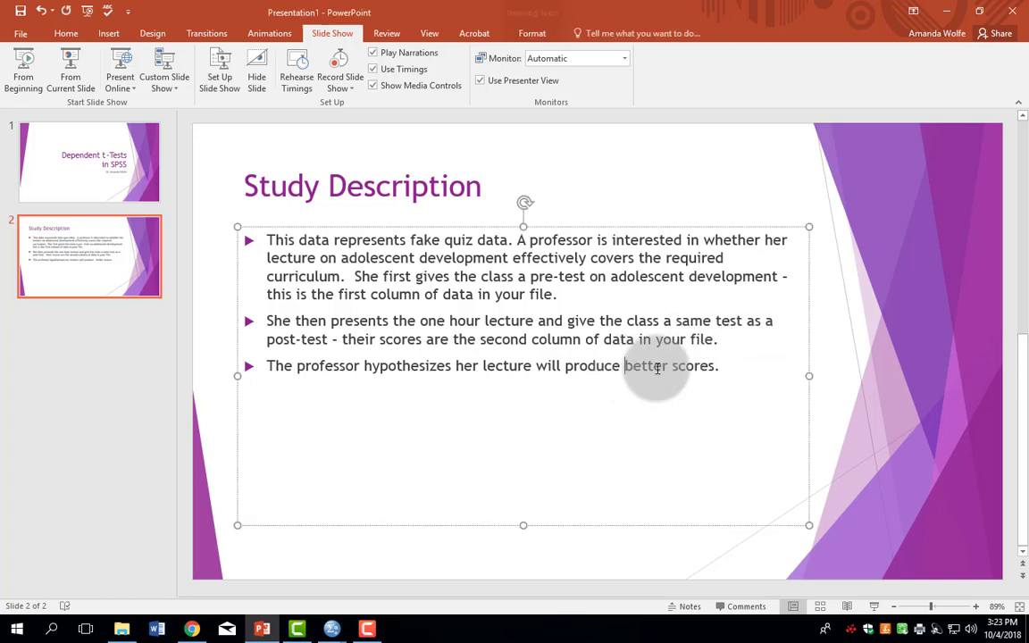
left_click(637, 575)
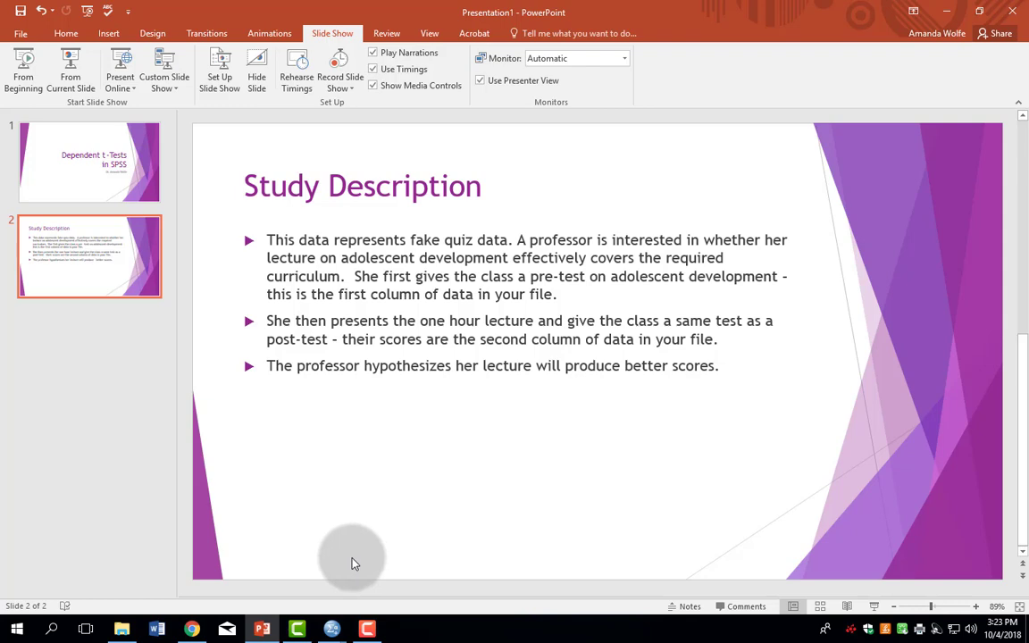
left_click(332, 628)
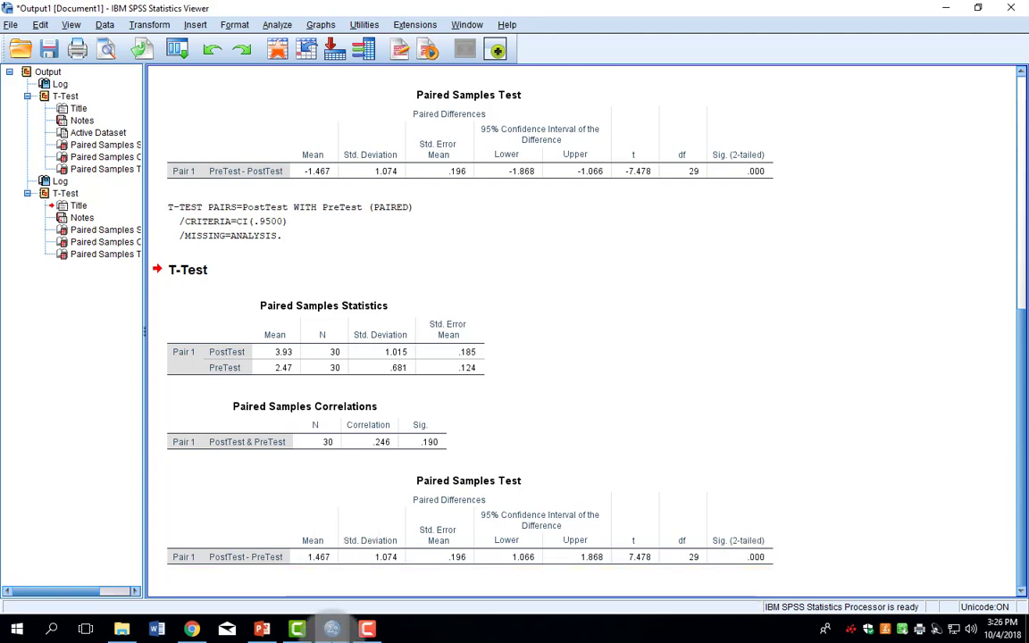
mouse_move(332, 628)
left_click(367, 603)
left_click(198, 24)
mouse_move(314, 94)
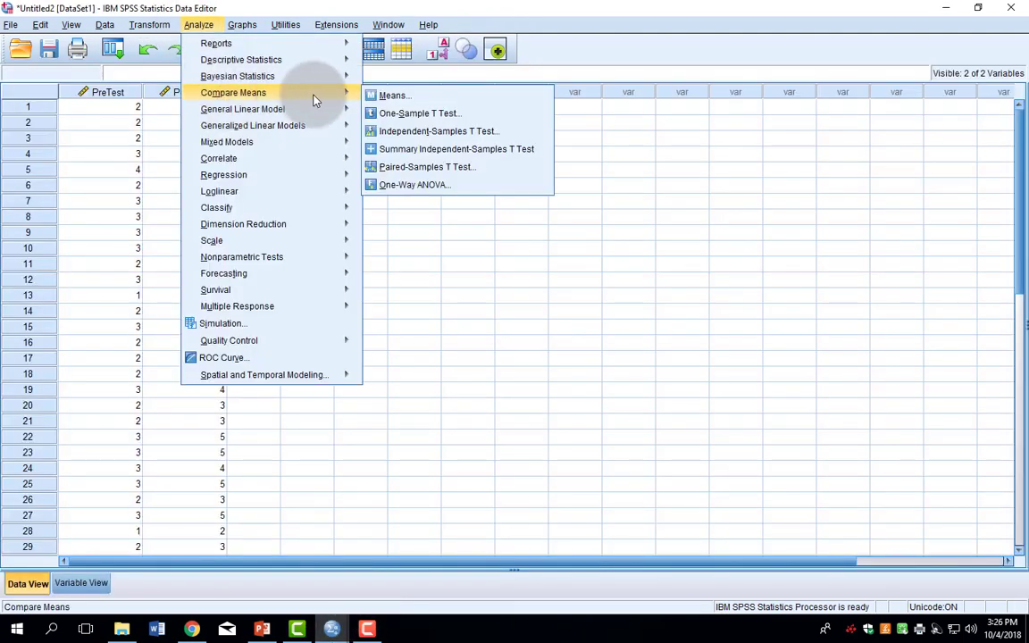
left_click(407, 167)
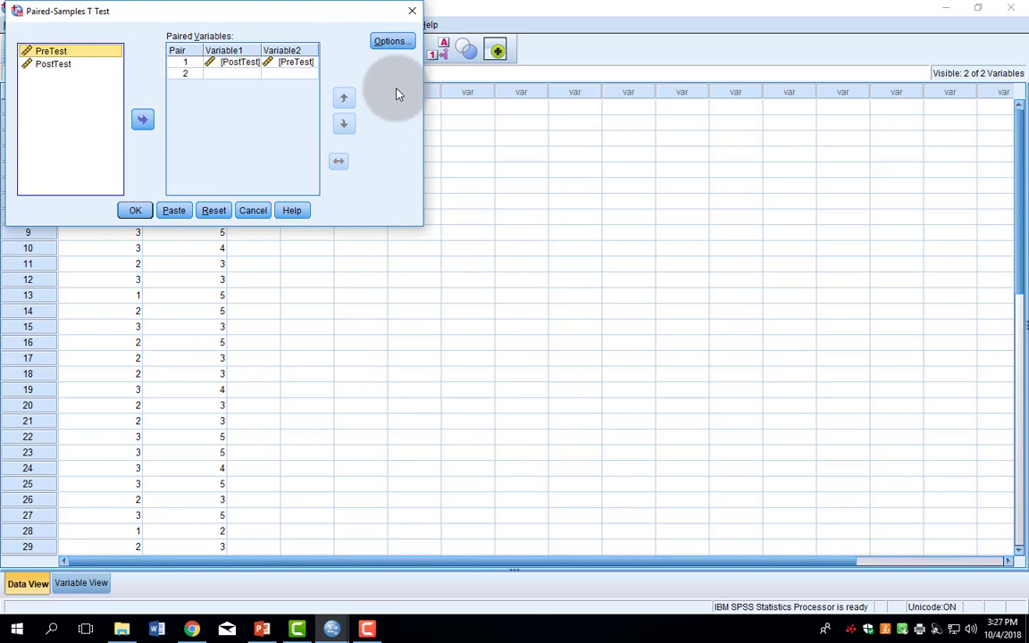
left_click(393, 43)
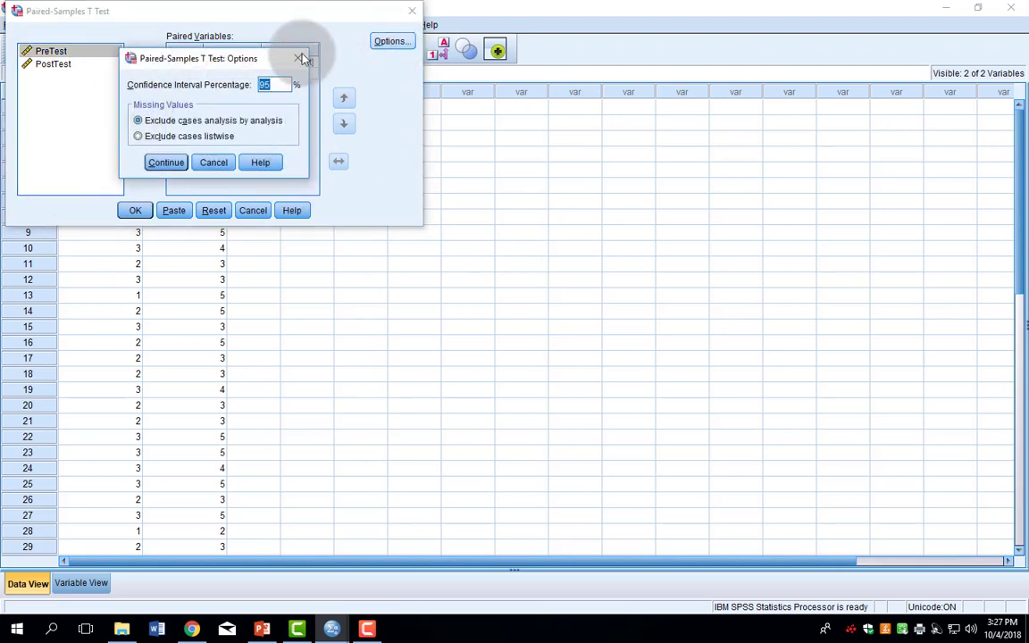
left_click(302, 56)
left_click(412, 11)
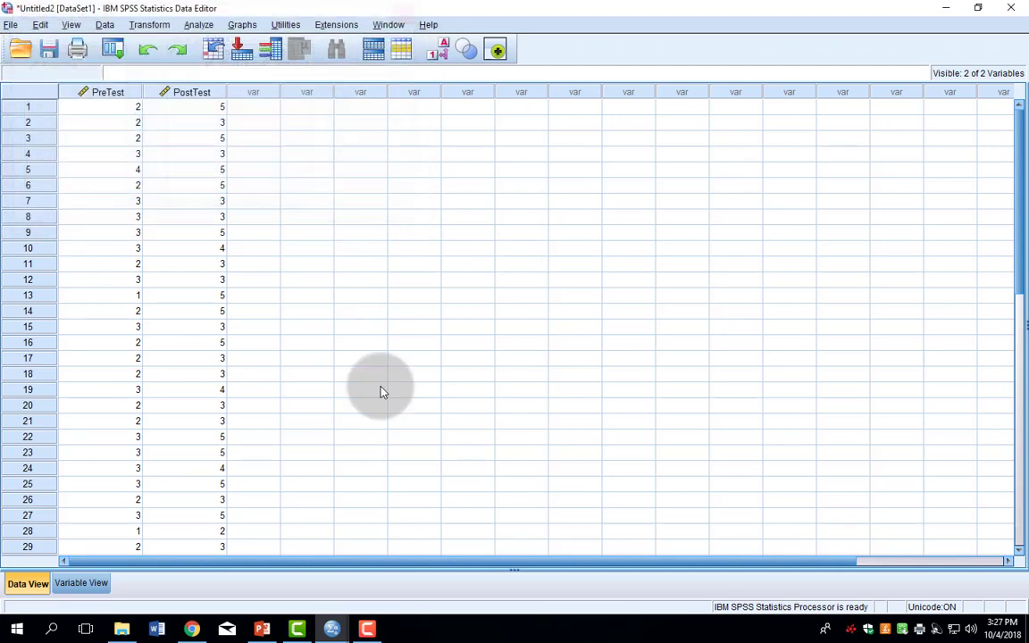
mouse_move(335, 633)
left_click(282, 590)
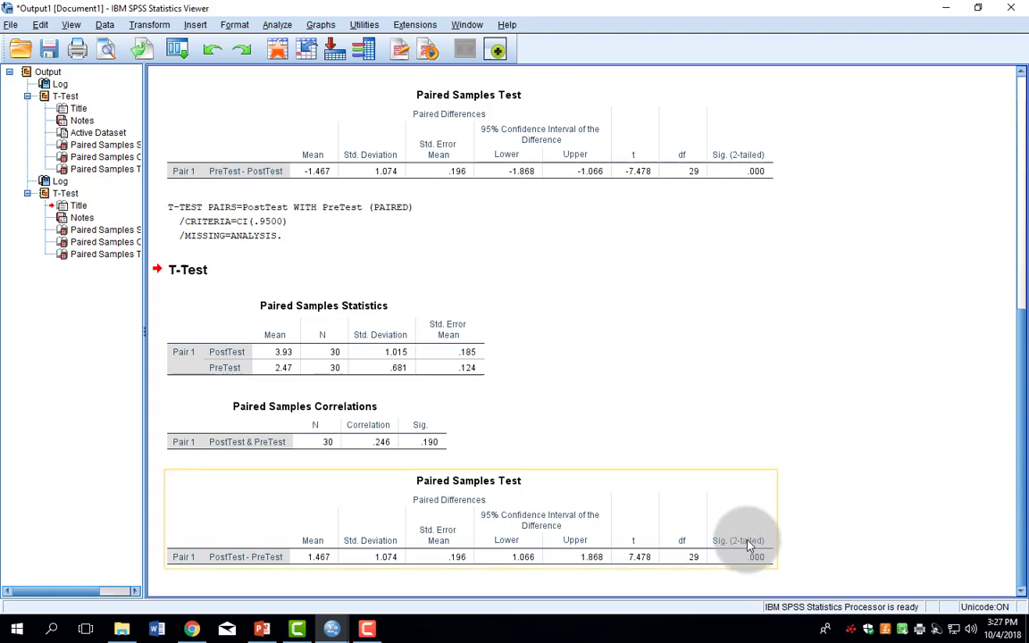
left_click(193, 628)
scroll(815, 393, "up", 5)
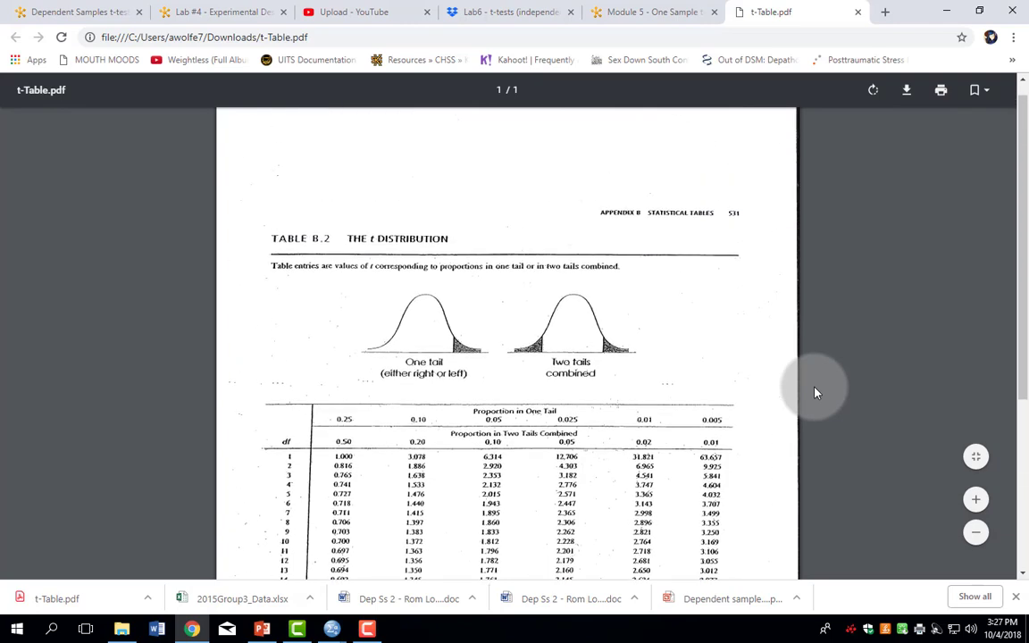
scroll(815, 393, "down", 3)
scroll(815, 393, "down", 2)
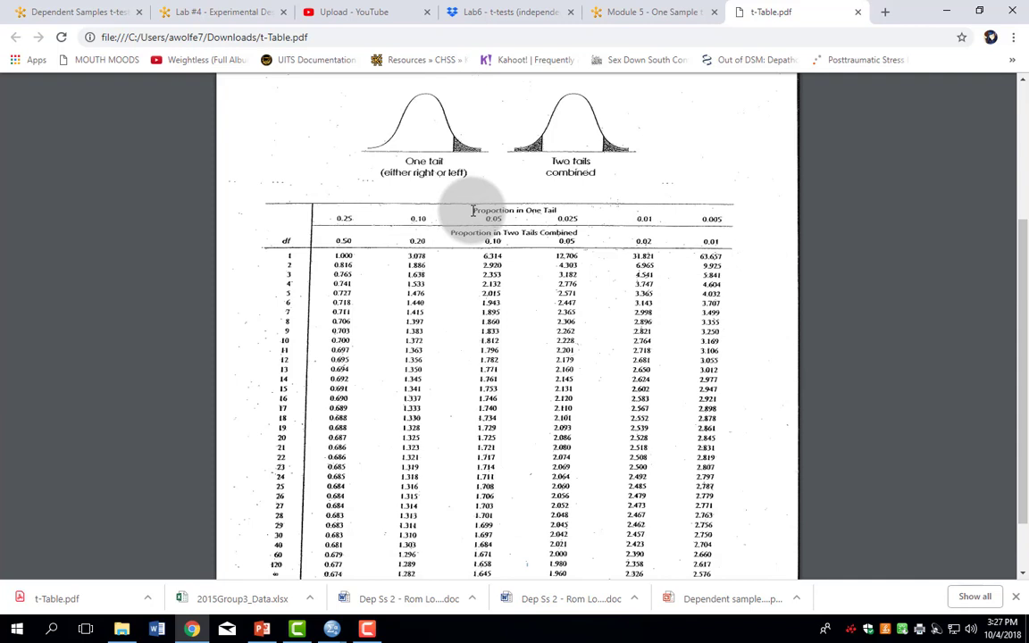
left_click_drag(473, 210, 572, 210)
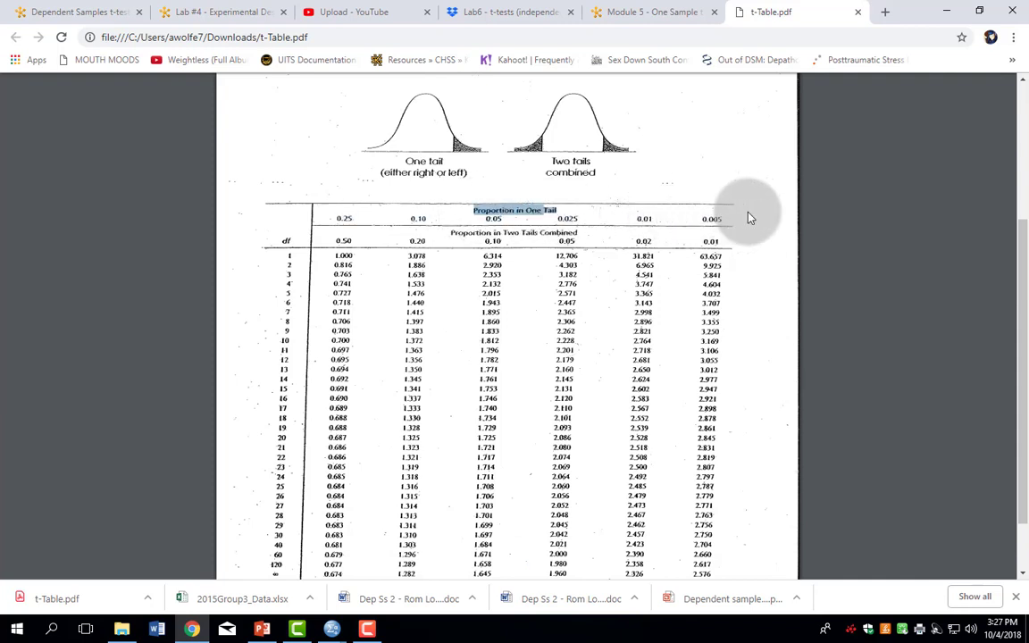
mouse_move(503, 219)
left_mouse_down()
mouse_move(455, 229)
mouse_move(501, 221)
left_mouse_up()
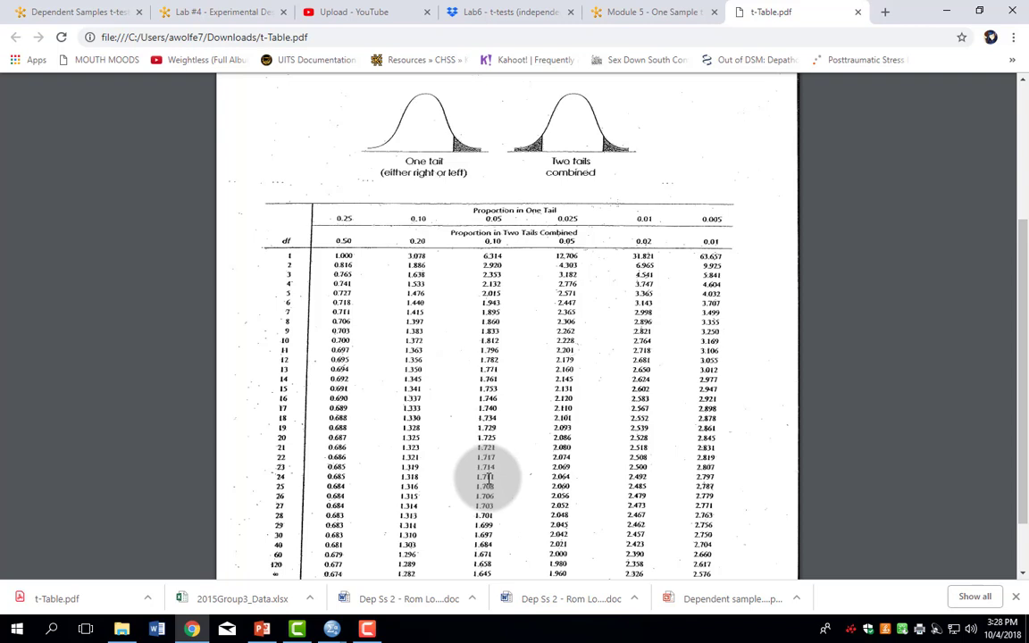
scroll(489, 480, "down", 1)
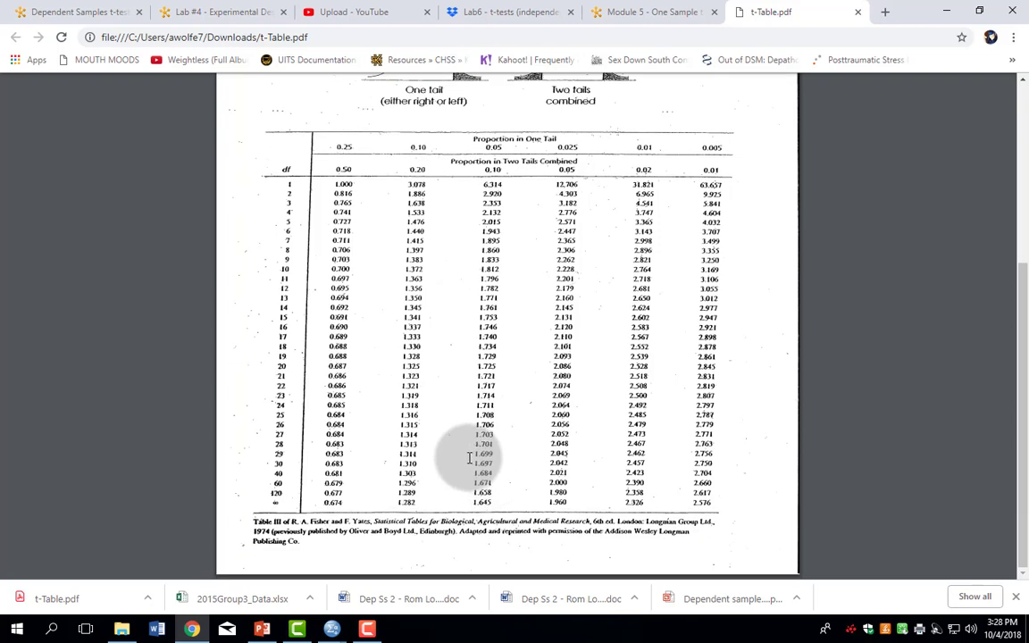
left_click_drag(277, 456, 285, 455)
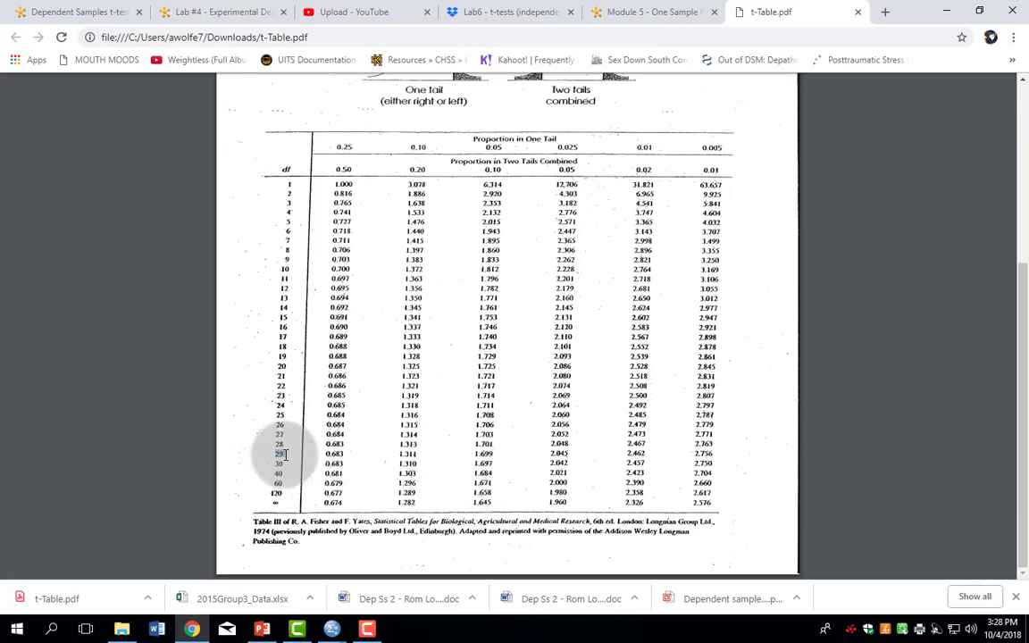
double_click(482, 453)
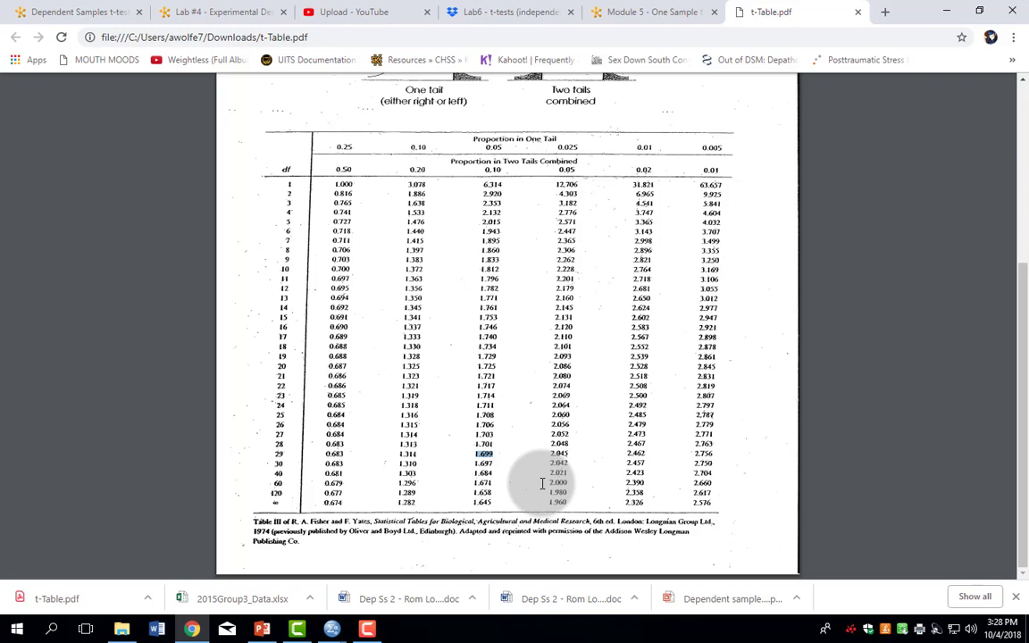
left_click(332, 629)
left_click(301, 587)
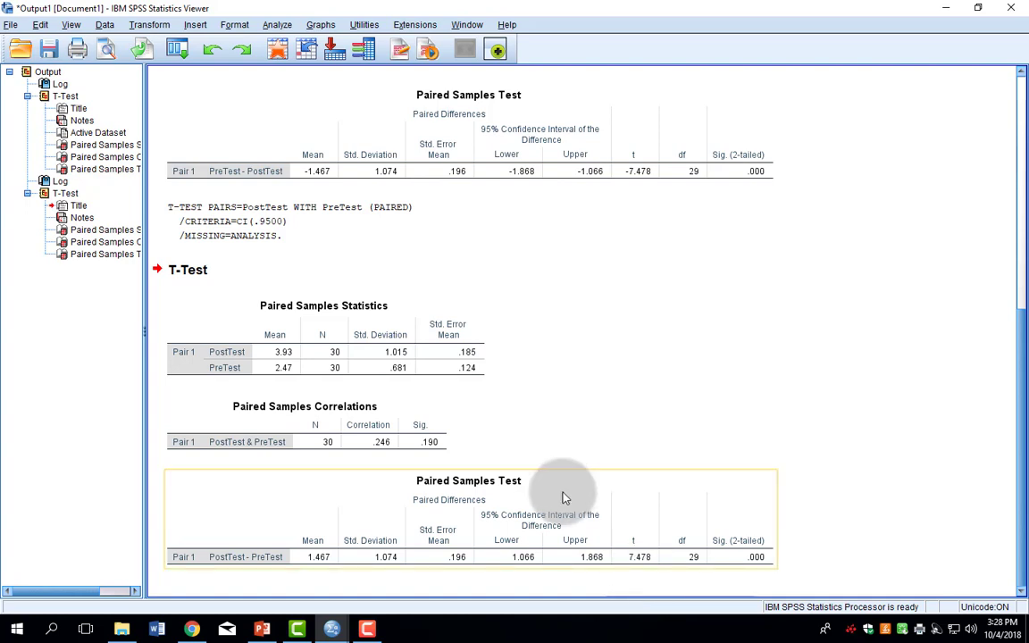
left_click(191, 629)
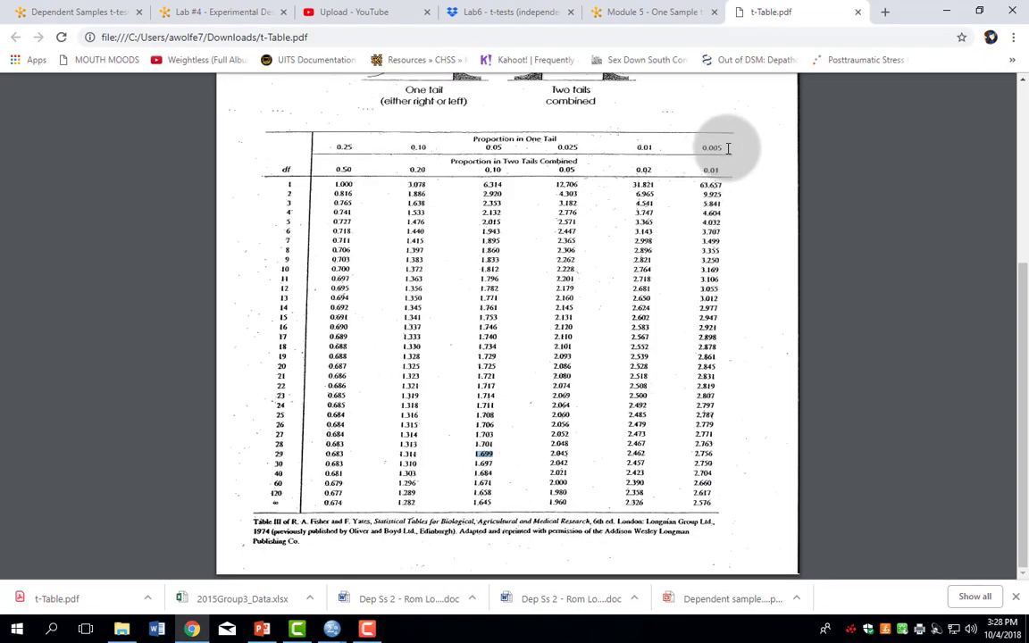
double_click(703, 454)
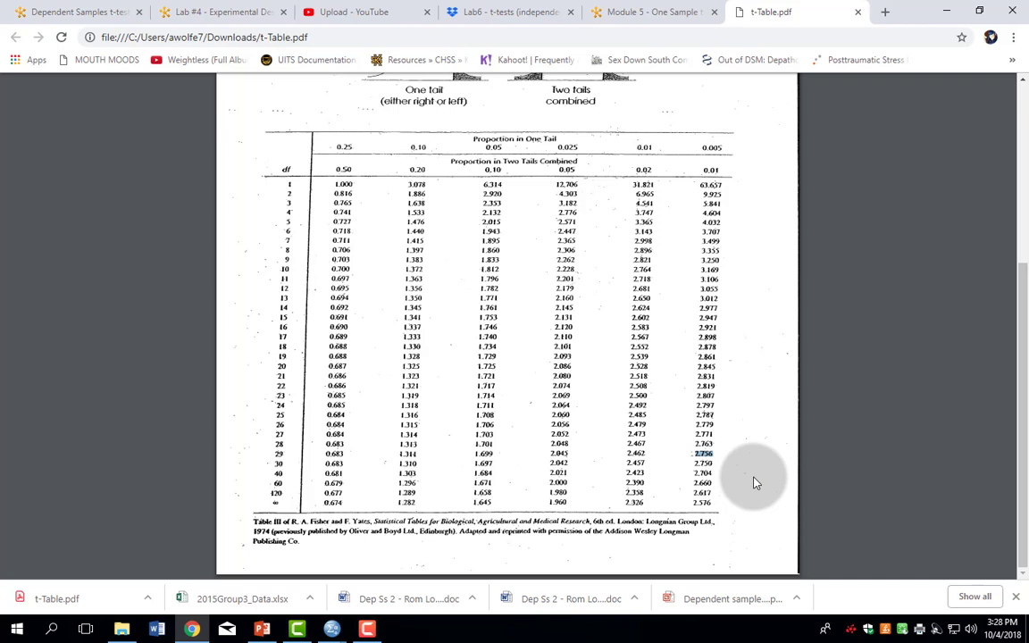
key("alt+Tab")
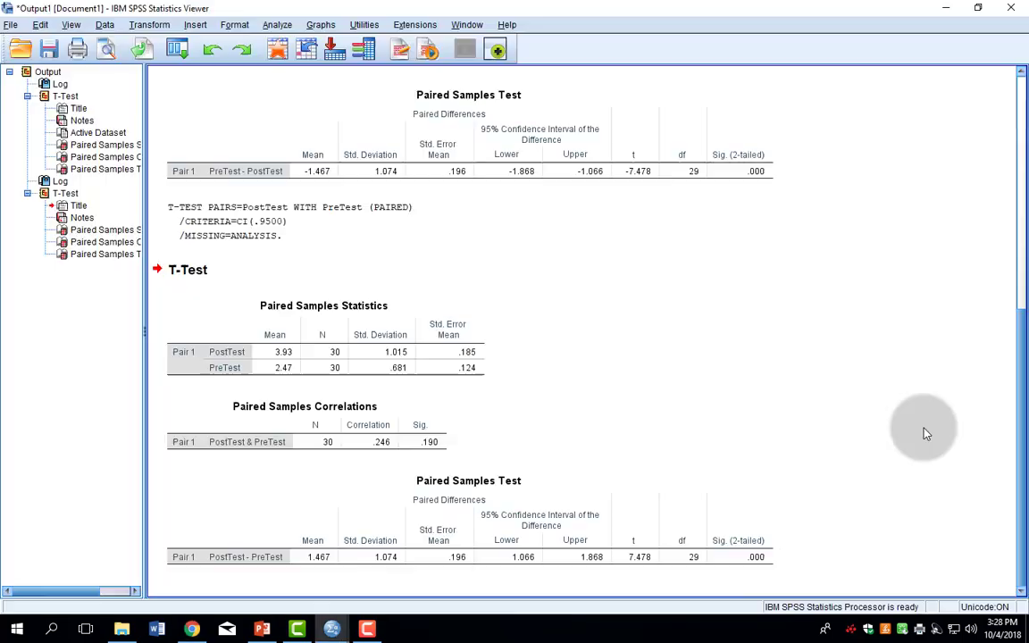